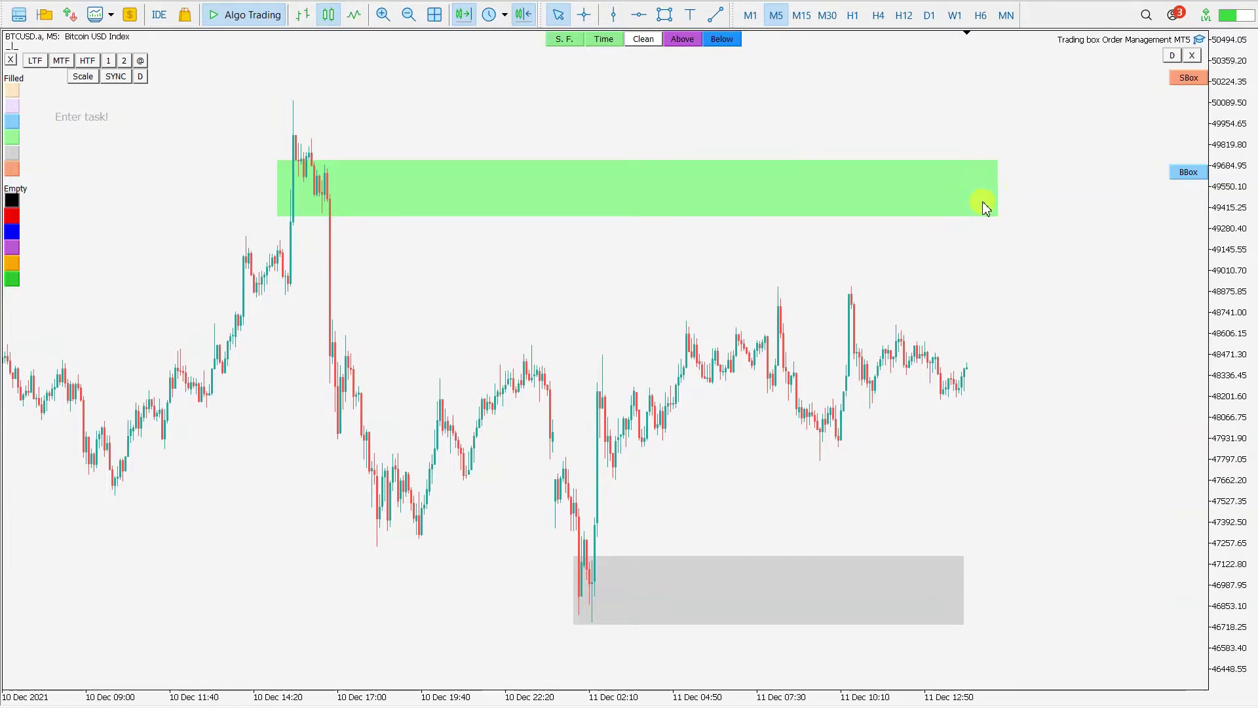
Sketch price dipping below the recent lows and rallying into the green zone, then clear the sketch
left_click_drag(985, 217, 1006, 218)
left_click_drag(809, 459, 1049, 455)
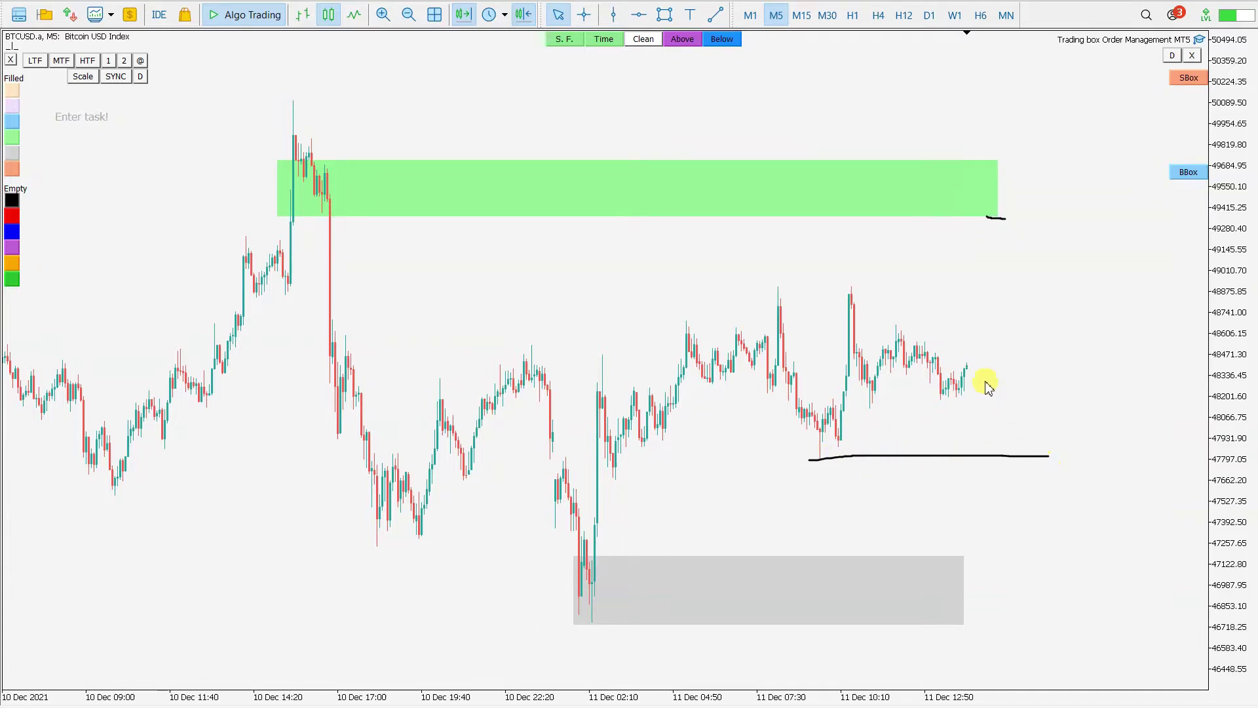
left_click_drag(977, 399, 994, 478)
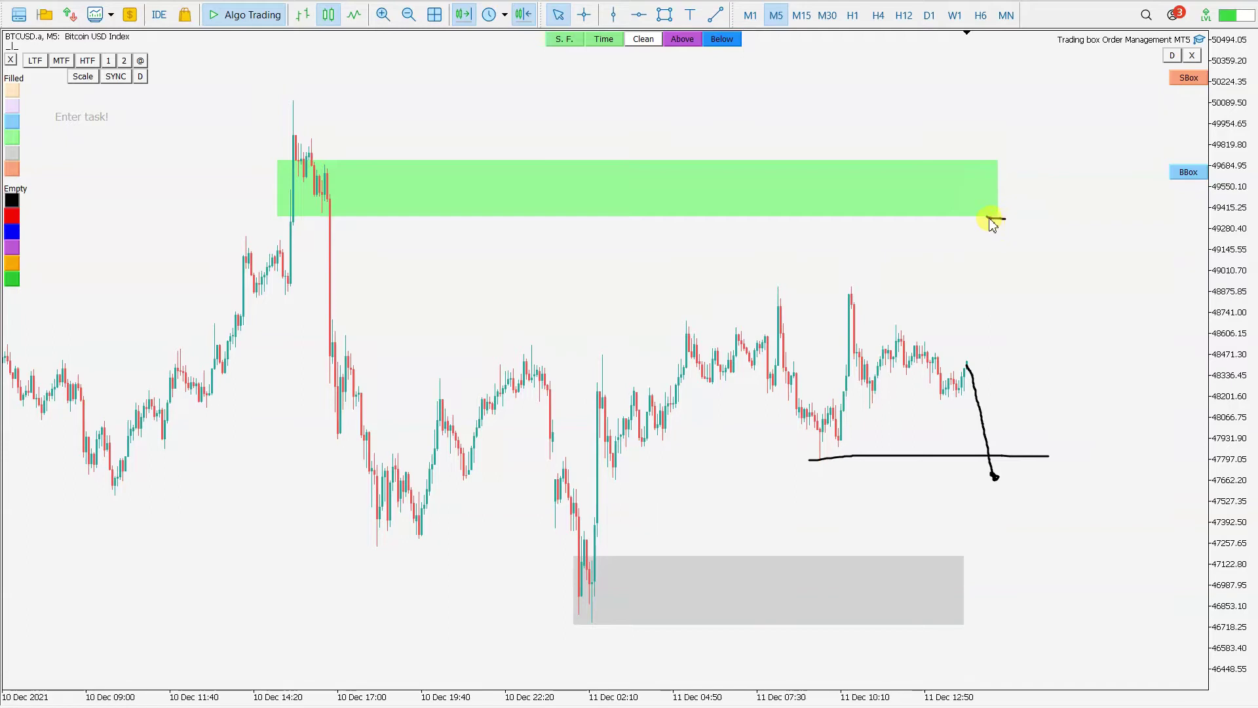
mouse_move(996, 476)
left_mouse_down()
mouse_move(1031, 210)
mouse_move(1032, 223)
left_mouse_up()
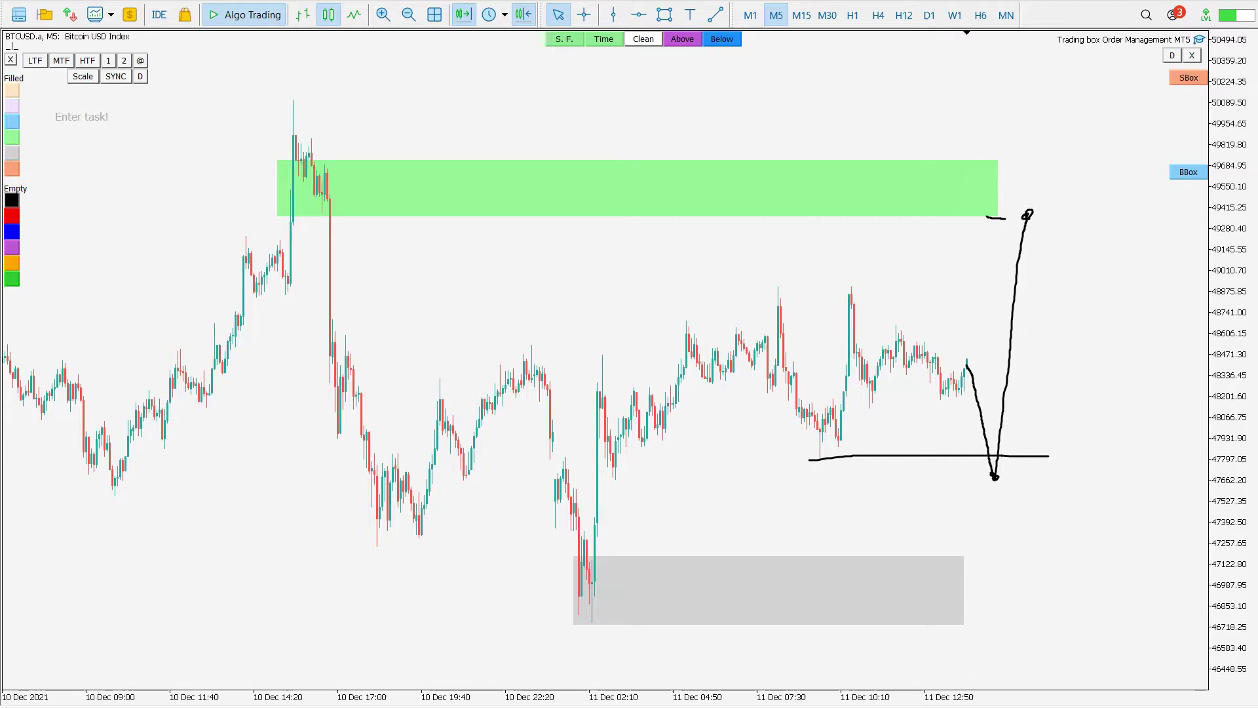
key("Escape")
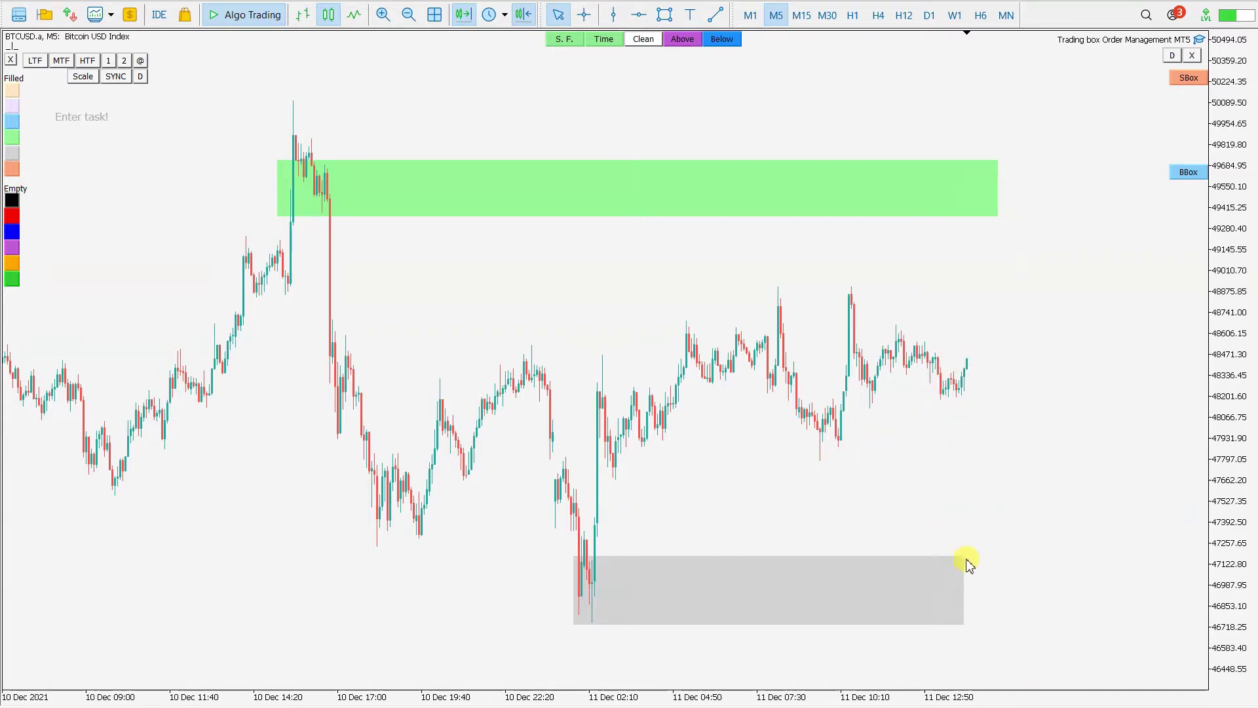
Sketch price breaking above the recent high and falling back to the grey zone, then clear it
left_click_drag(951, 559, 1006, 557)
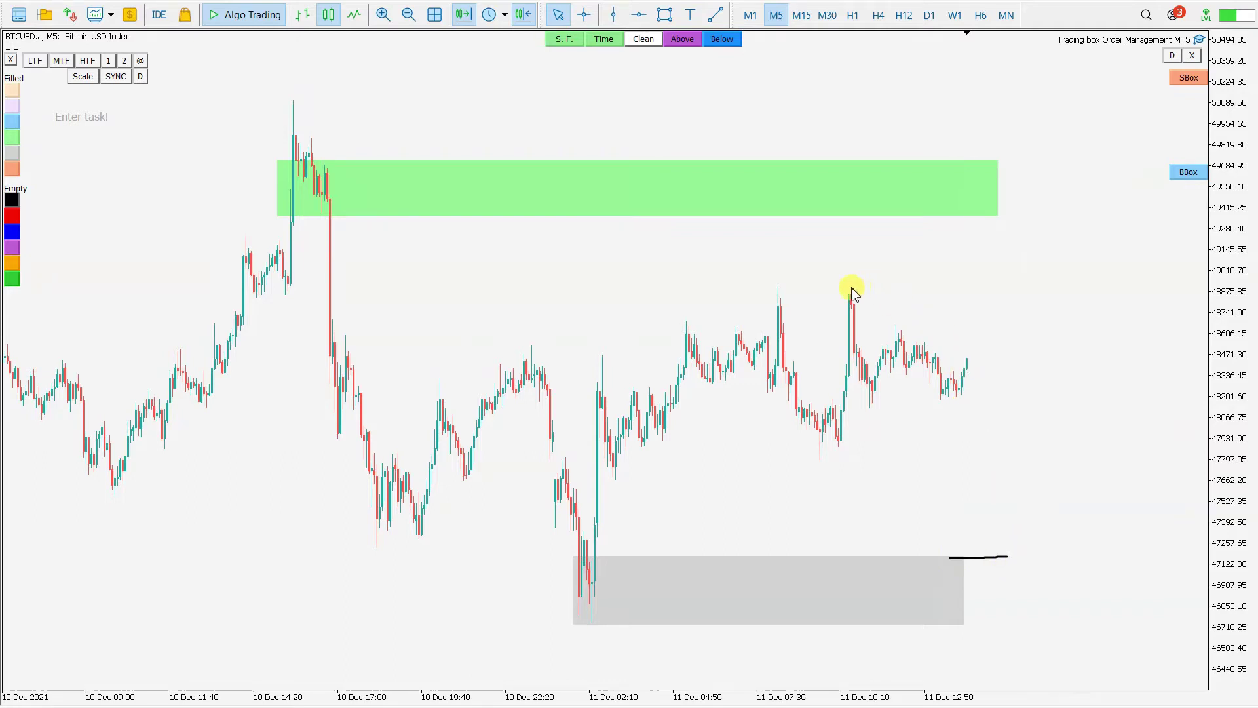
left_click_drag(845, 288, 986, 287)
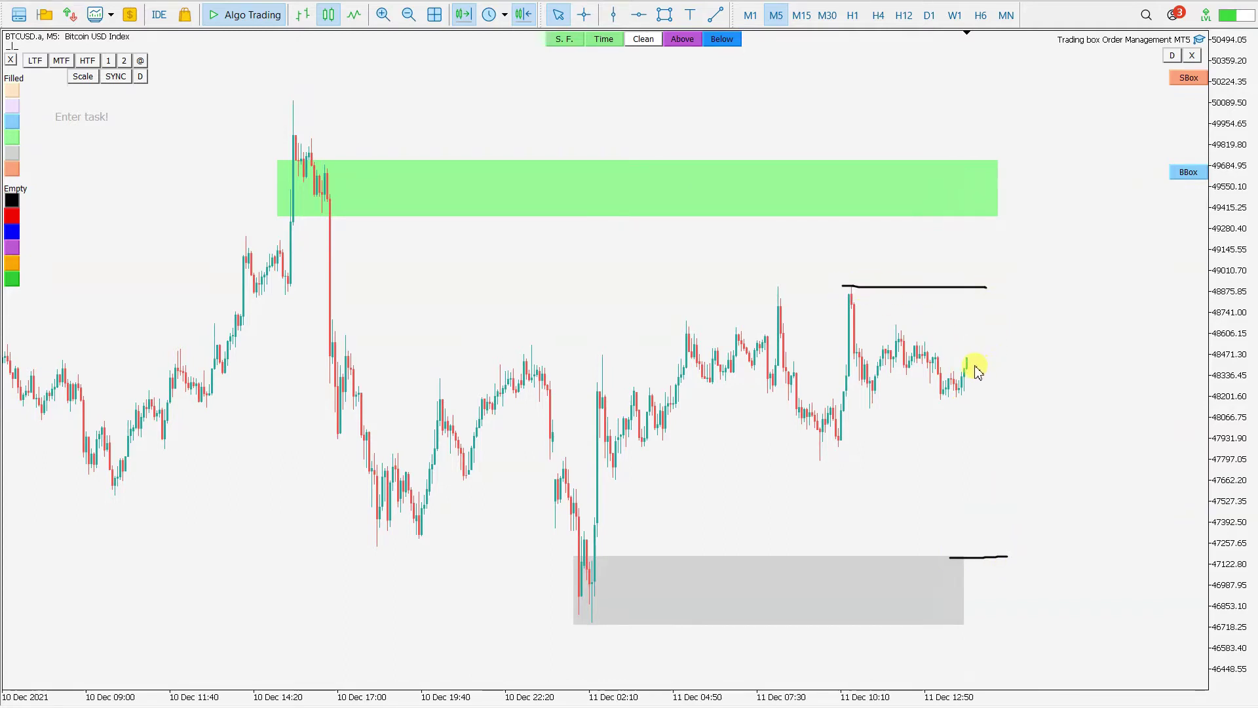
left_click_drag(965, 364, 976, 269)
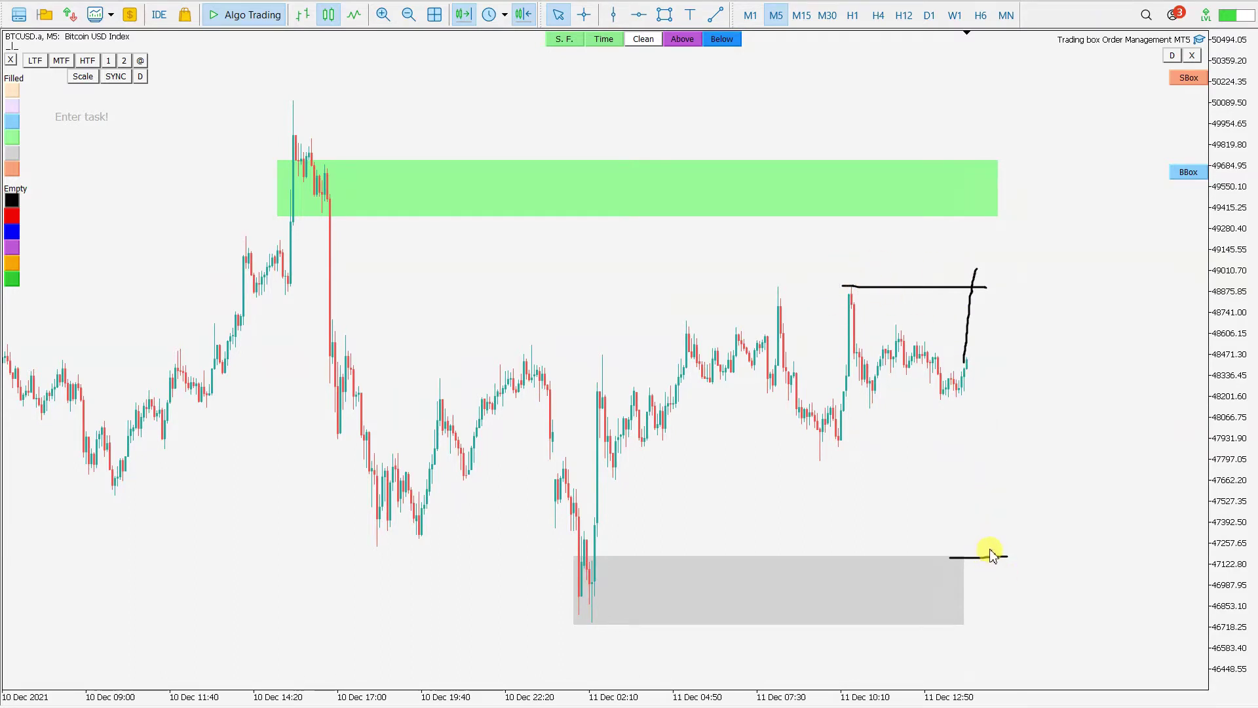
left_click_drag(976, 270, 1027, 556)
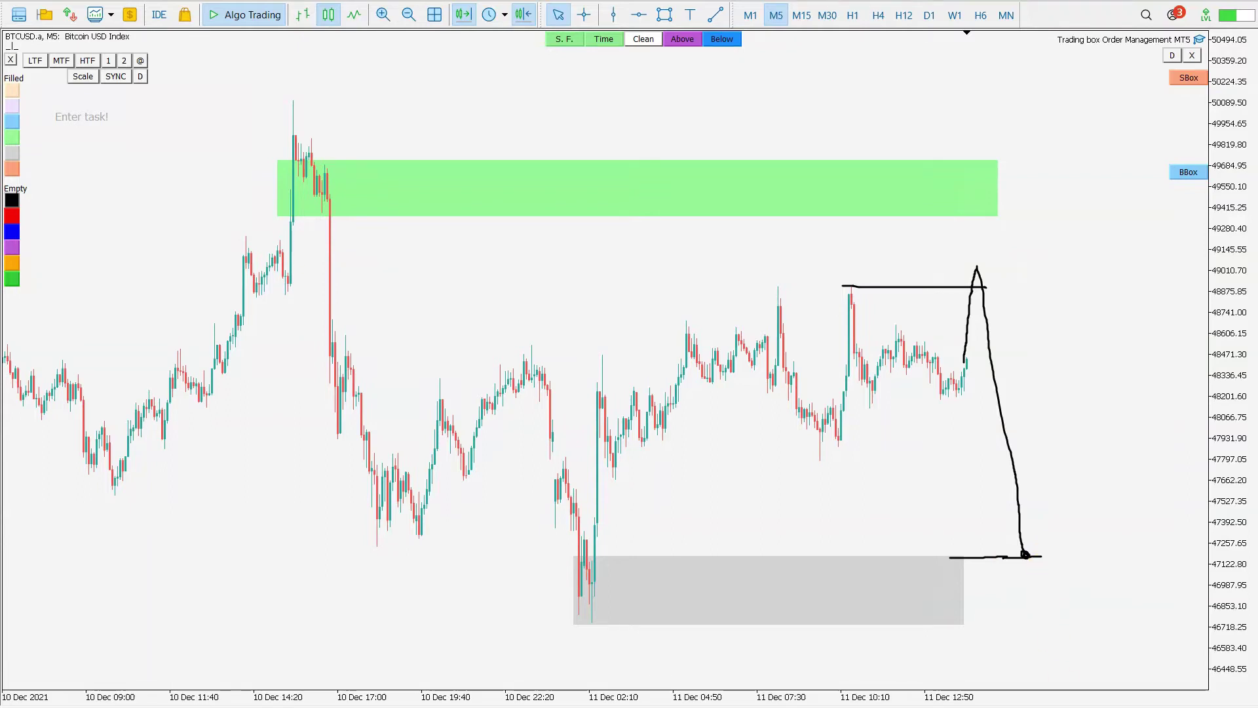
key("Escape")
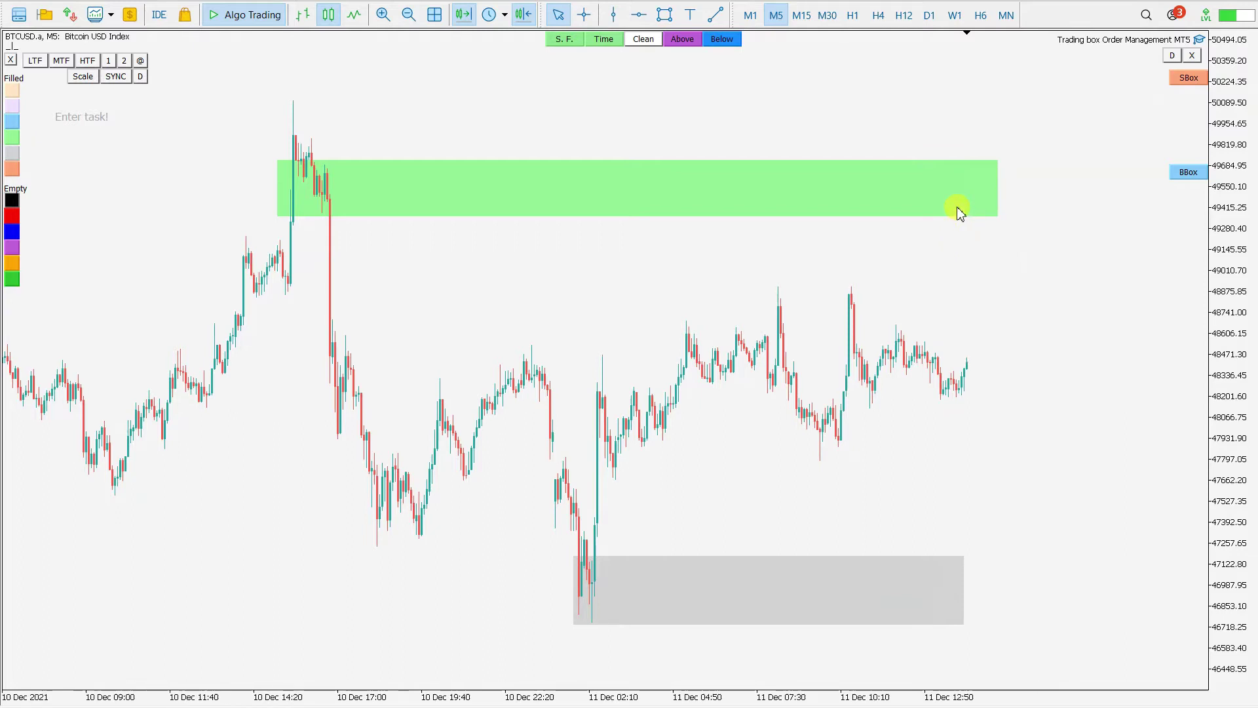
Make the green zone a sell box with take-profit at the grey zone's top (RR 5.5, TP 2691.1€)
left_click(1001, 216)
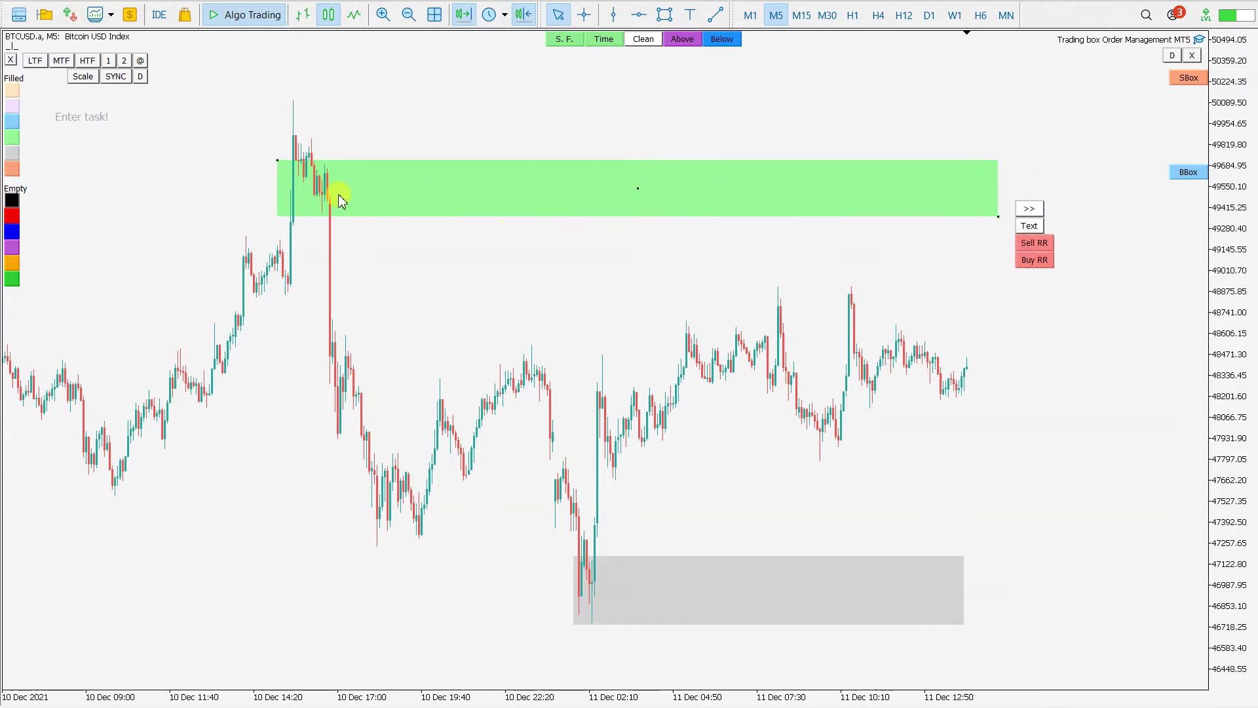
left_click(1187, 91)
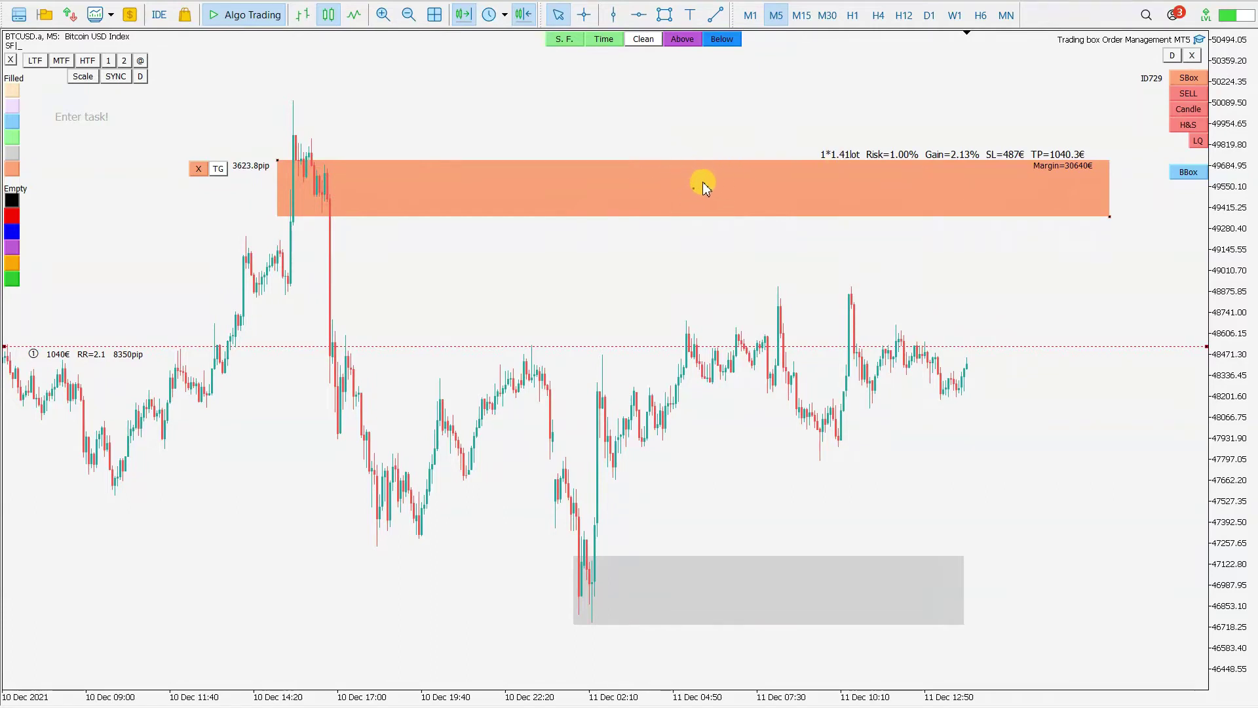
left_click_drag(855, 347, 894, 554)
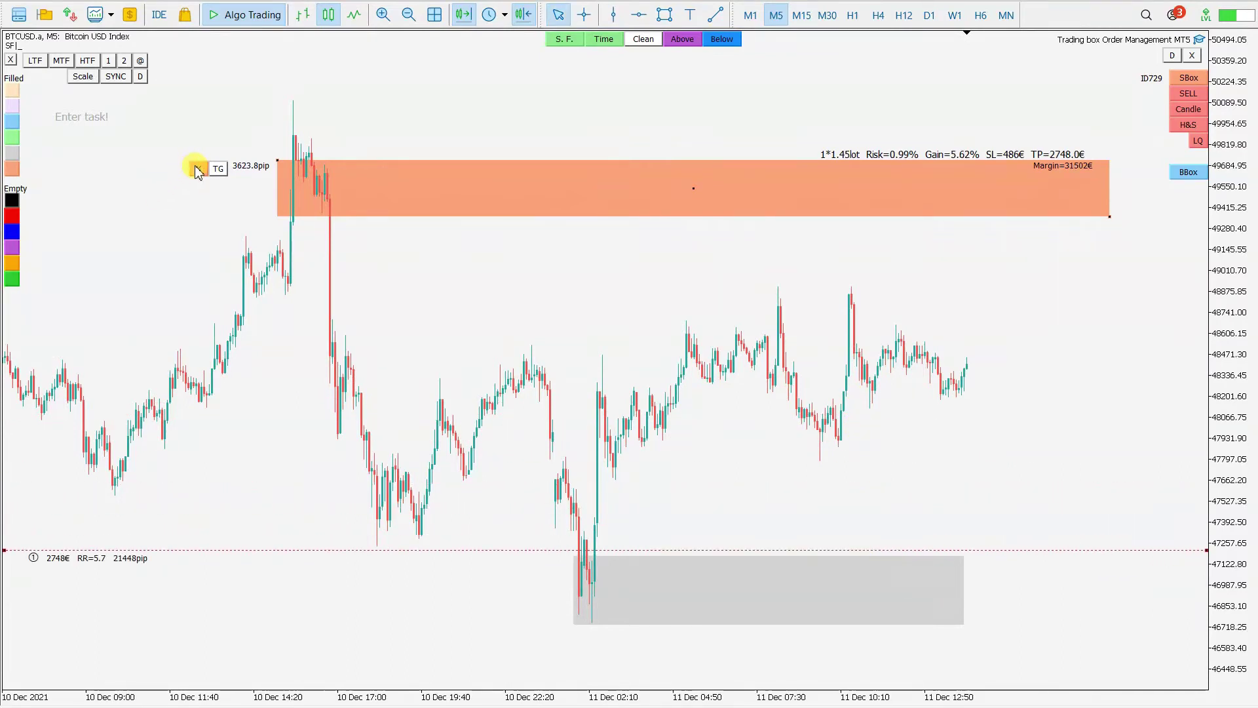
left_click(197, 169)
Arm the sell trigger below the recent lows and place a 1.43-lot sell stop limit order (TP 2710.1€, RR 5.6)
left_click(254, 229)
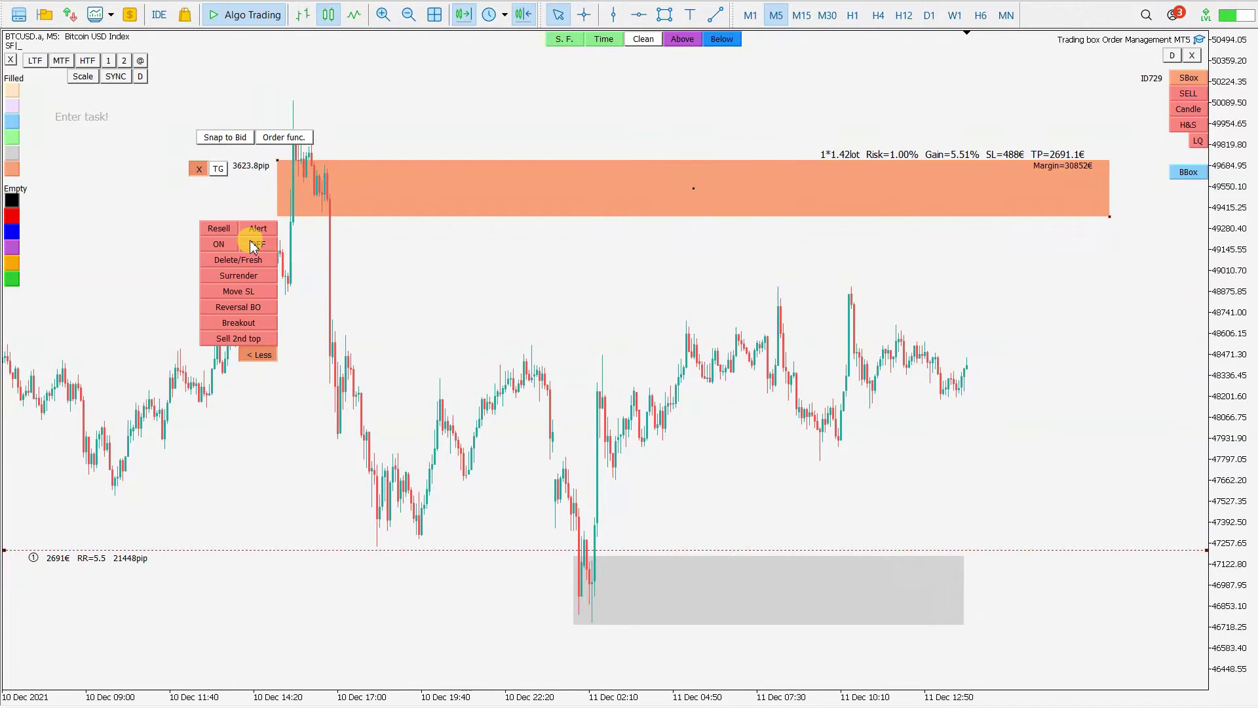
left_click(222, 246)
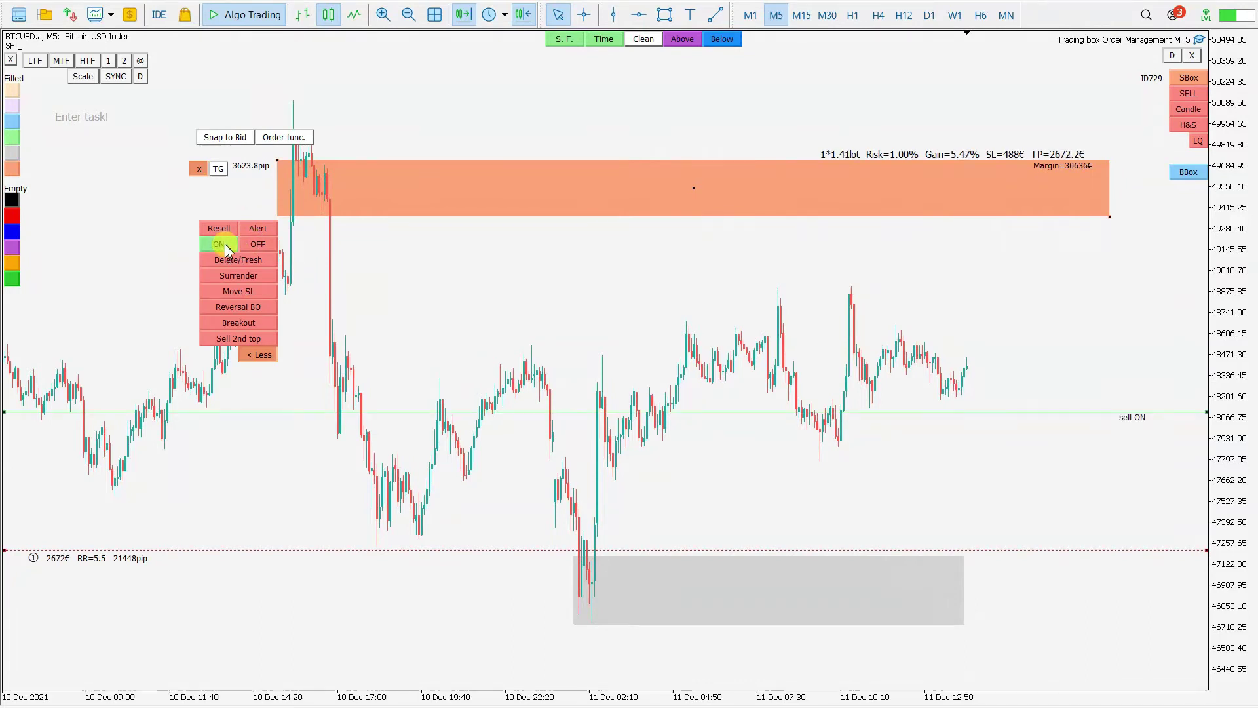
left_click_drag(899, 413, 913, 463)
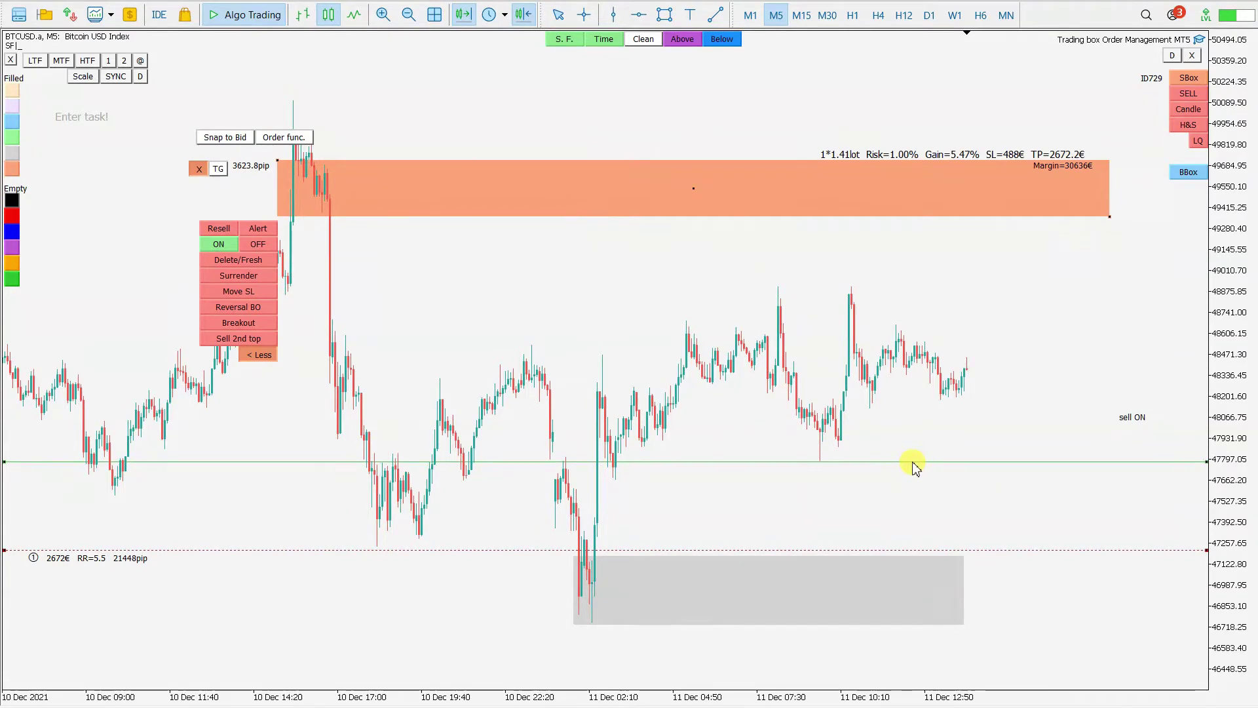
left_click(292, 139)
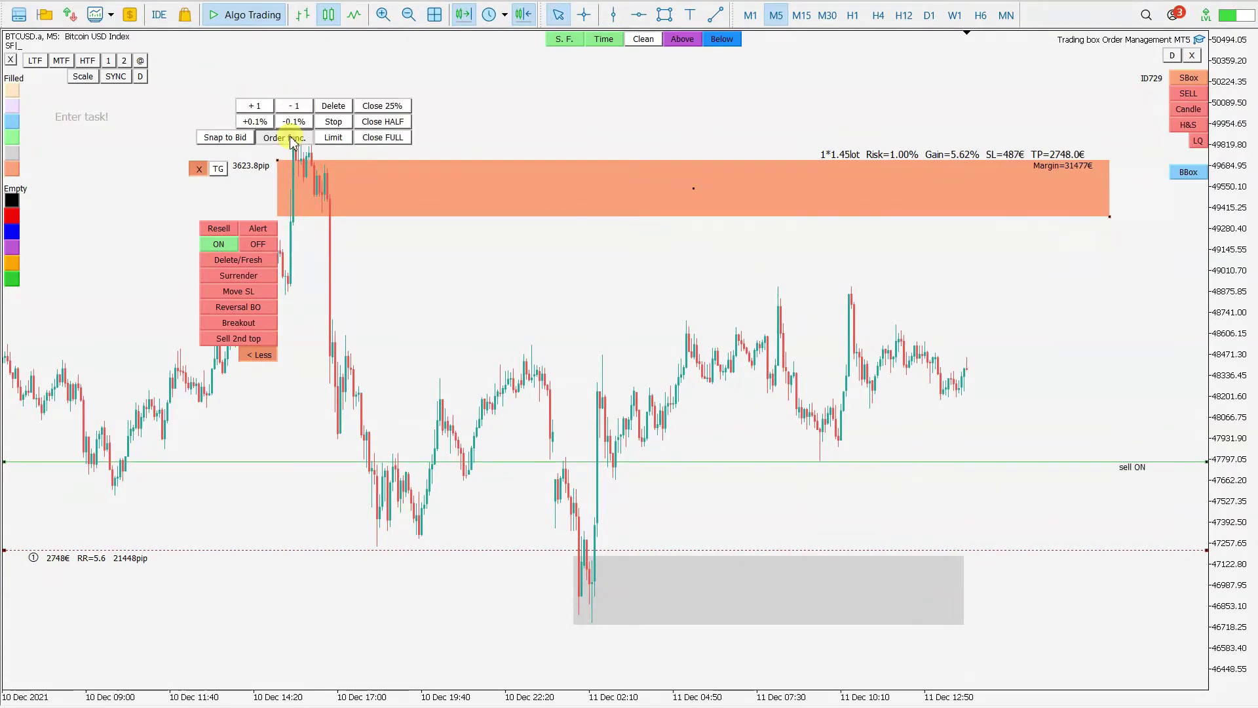
left_click(337, 144)
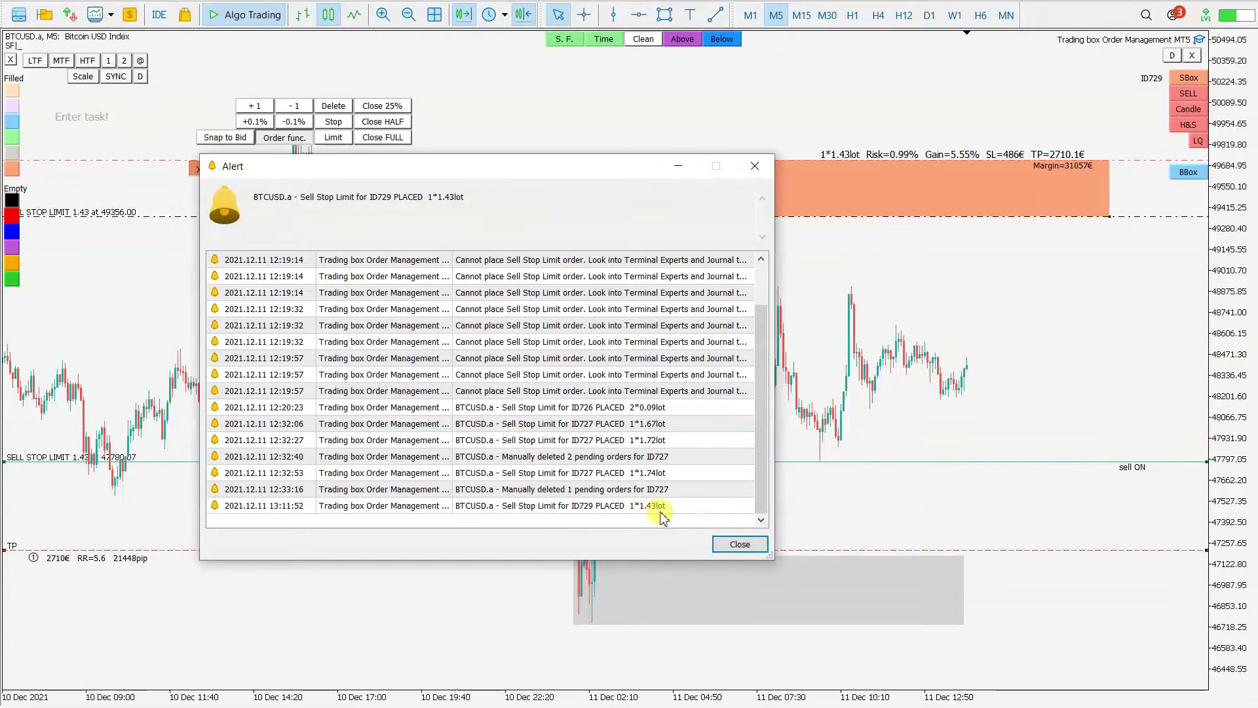
Dismiss the placement alert and switch the sell trigger line off
left_click(742, 544)
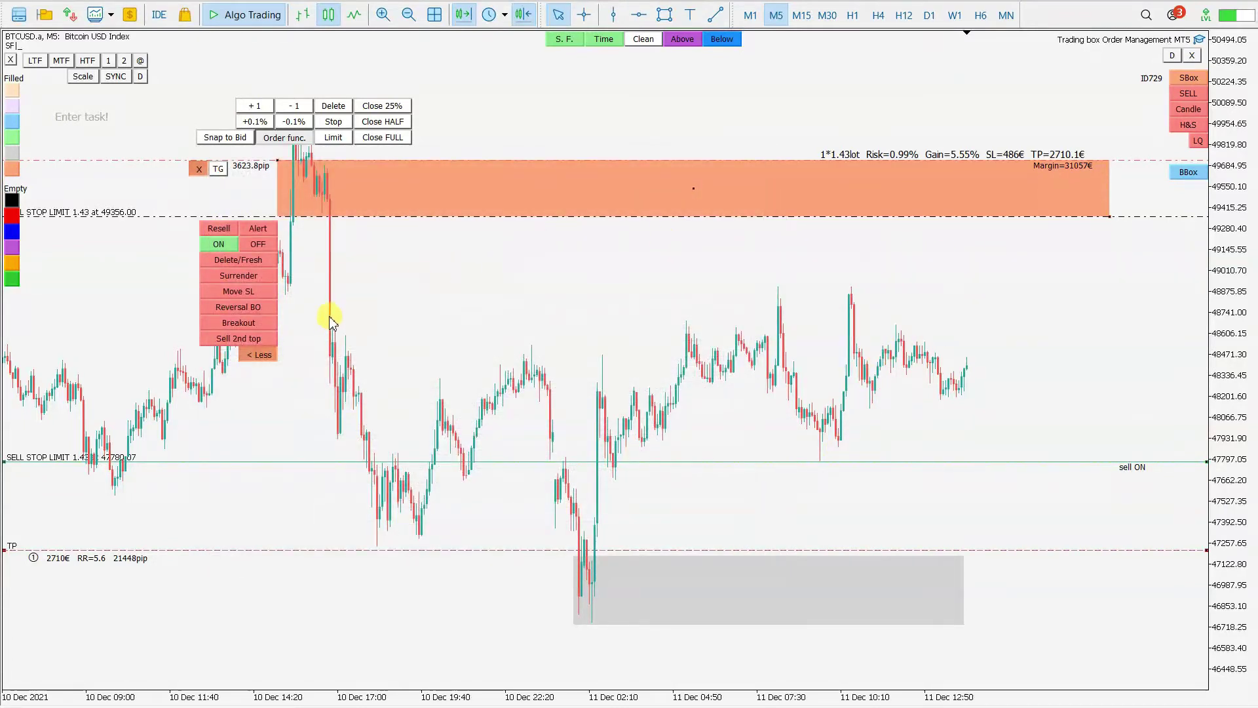
left_click(219, 244)
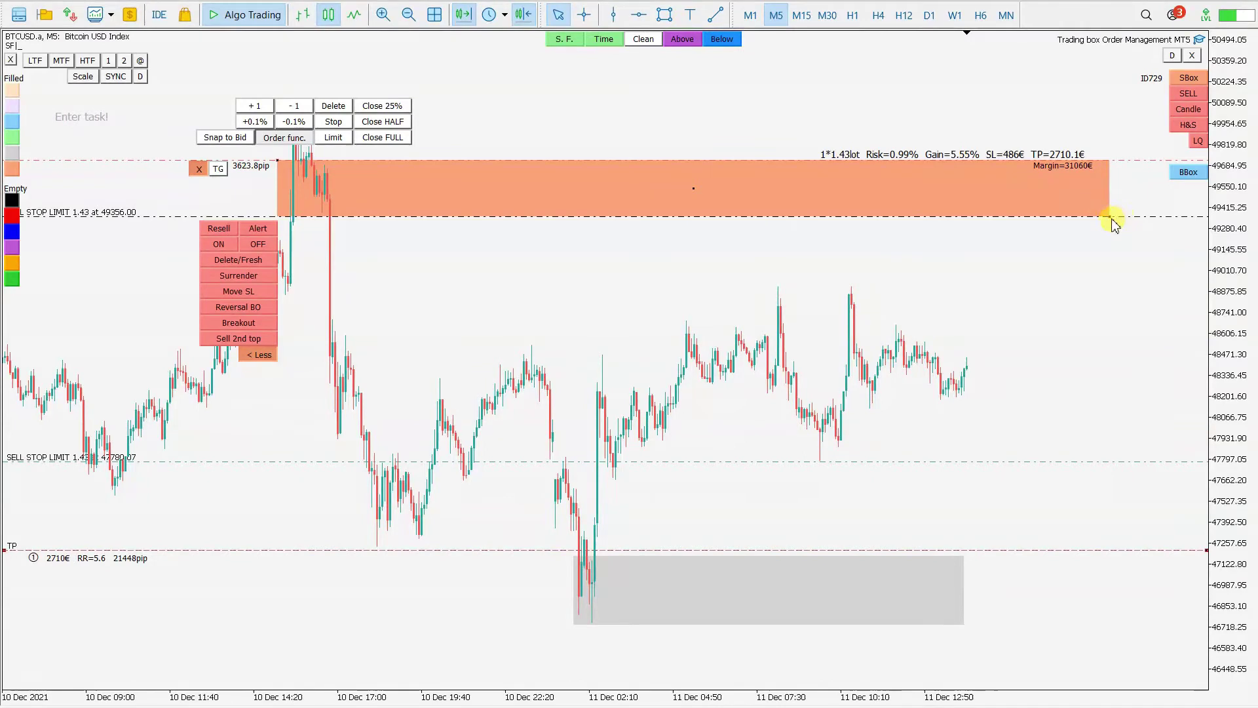
Lift the sell box above the chart's high (2.71 lot, RR 13.7) and collapse the timeframe/colour panel
left_click_drag(300, 181, 593, 192)
left_click_drag(843, 191, 483, 89)
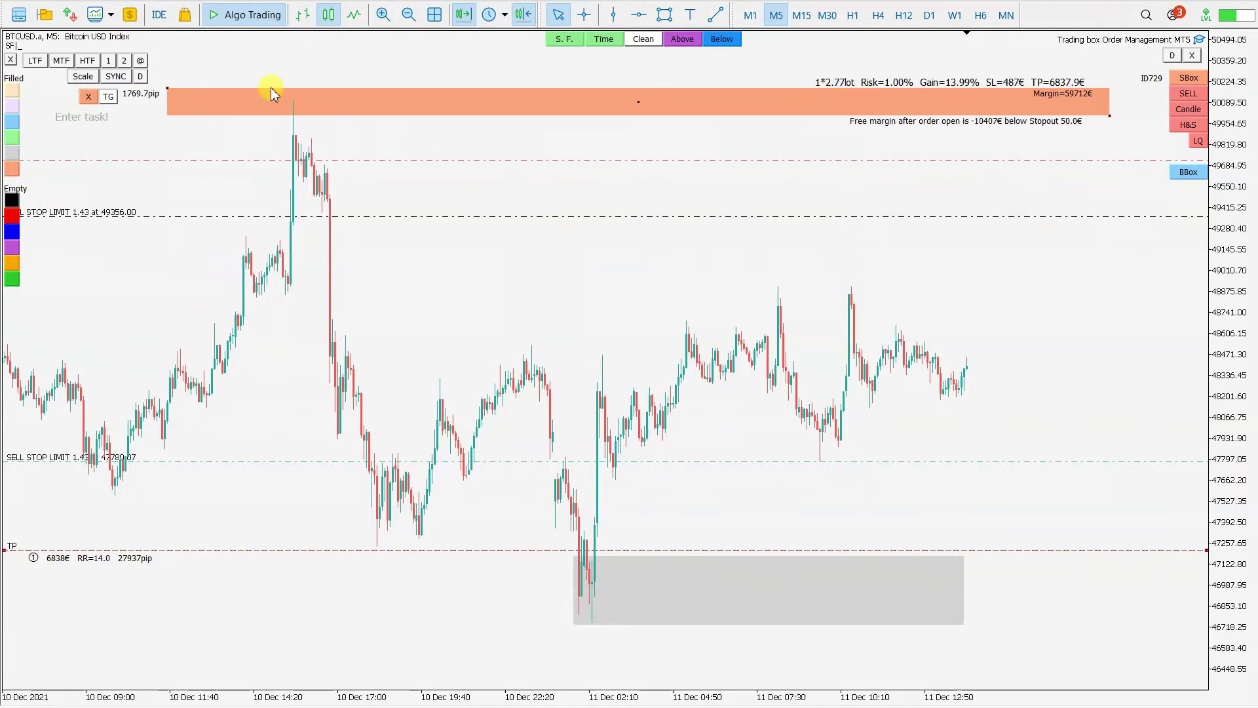
left_click(12, 60)
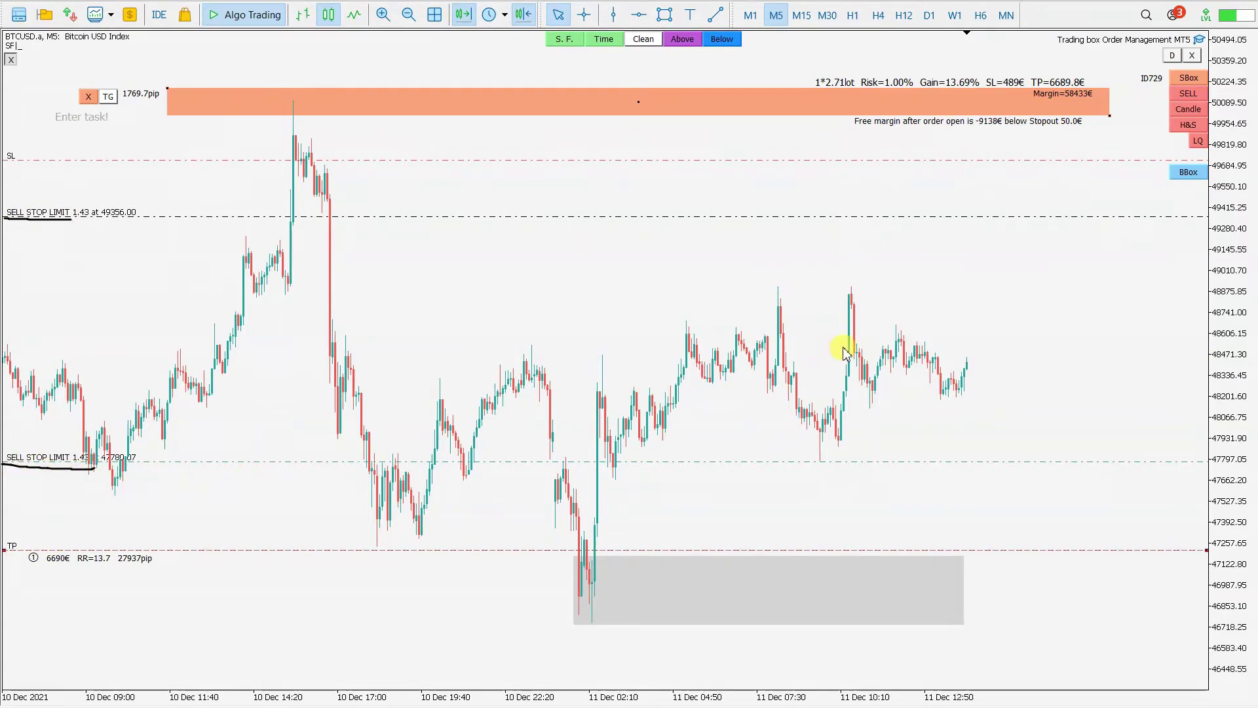
Mark the order, stop-loss and take-profit levels, then lower the sell box below the stop-loss (2.84 lot, RR 11.5)
left_click_drag(969, 355, 1007, 475)
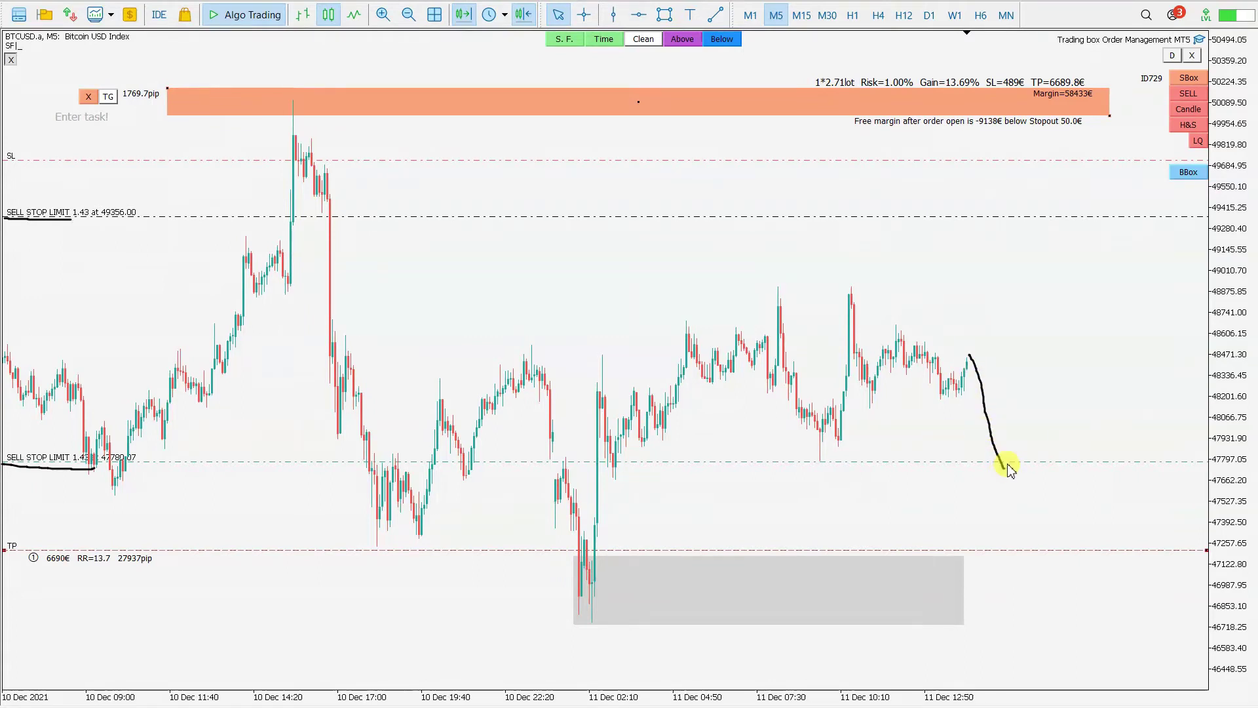
mouse_move(1022, 210)
left_mouse_down()
mouse_move(1044, 219)
mouse_move(1012, 225)
left_mouse_up()
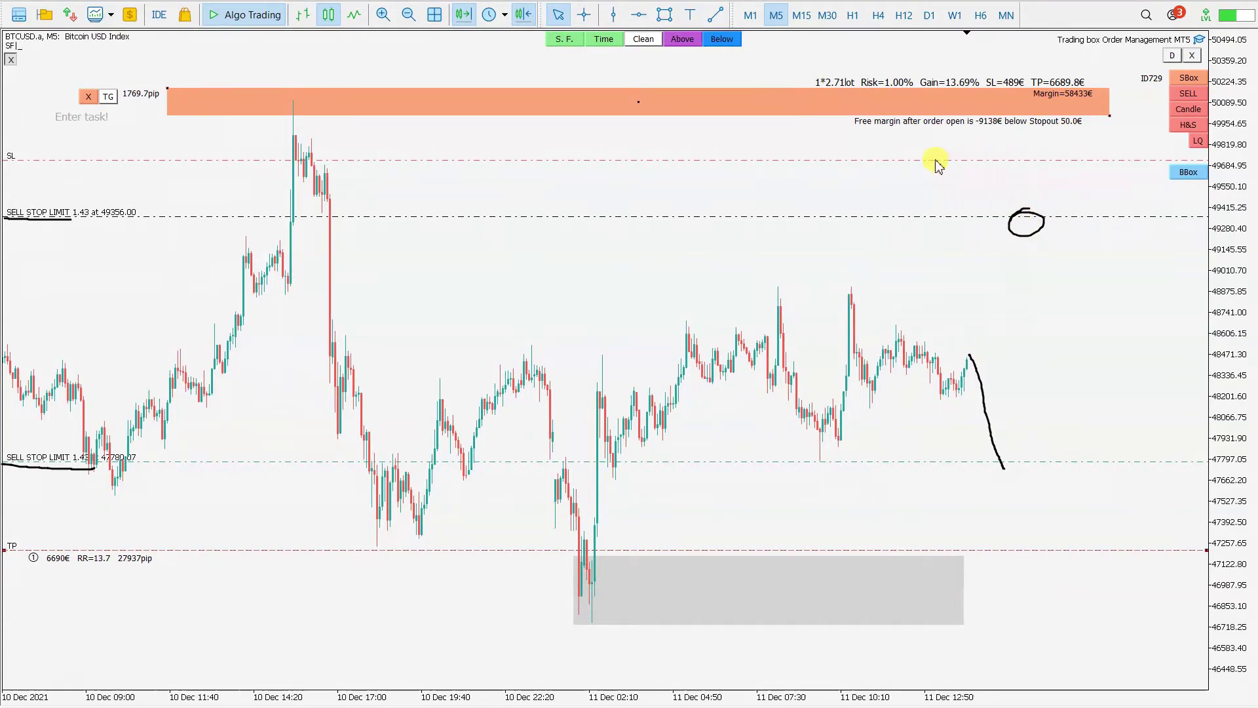
left_click_drag(988, 159, 1037, 159)
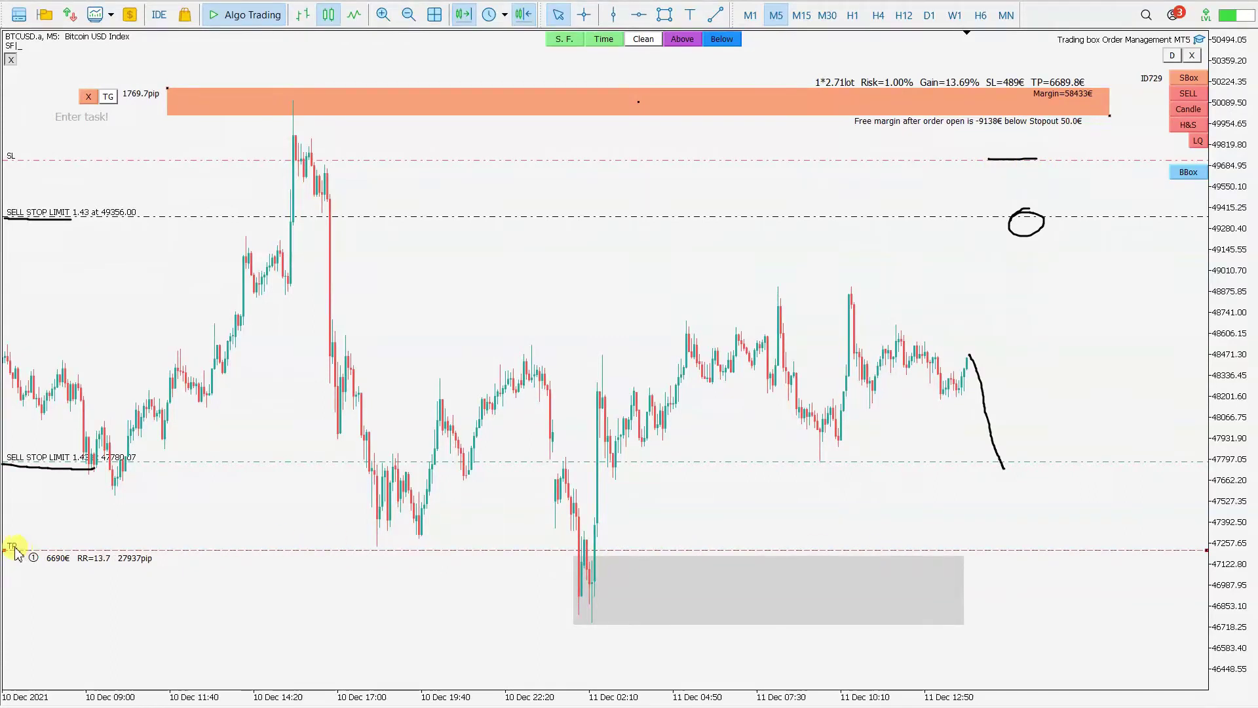
left_click_drag(15, 527, 51, 528)
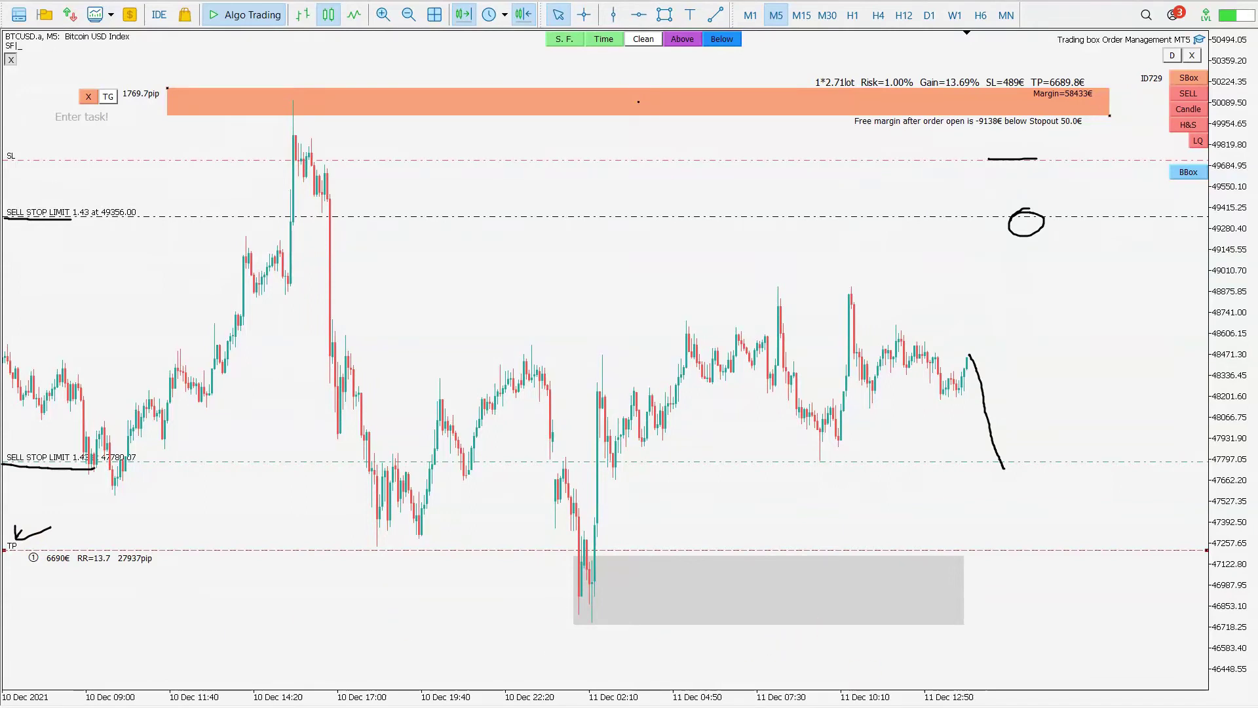
key("Escape")
left_click_drag(640, 105, 651, 188)
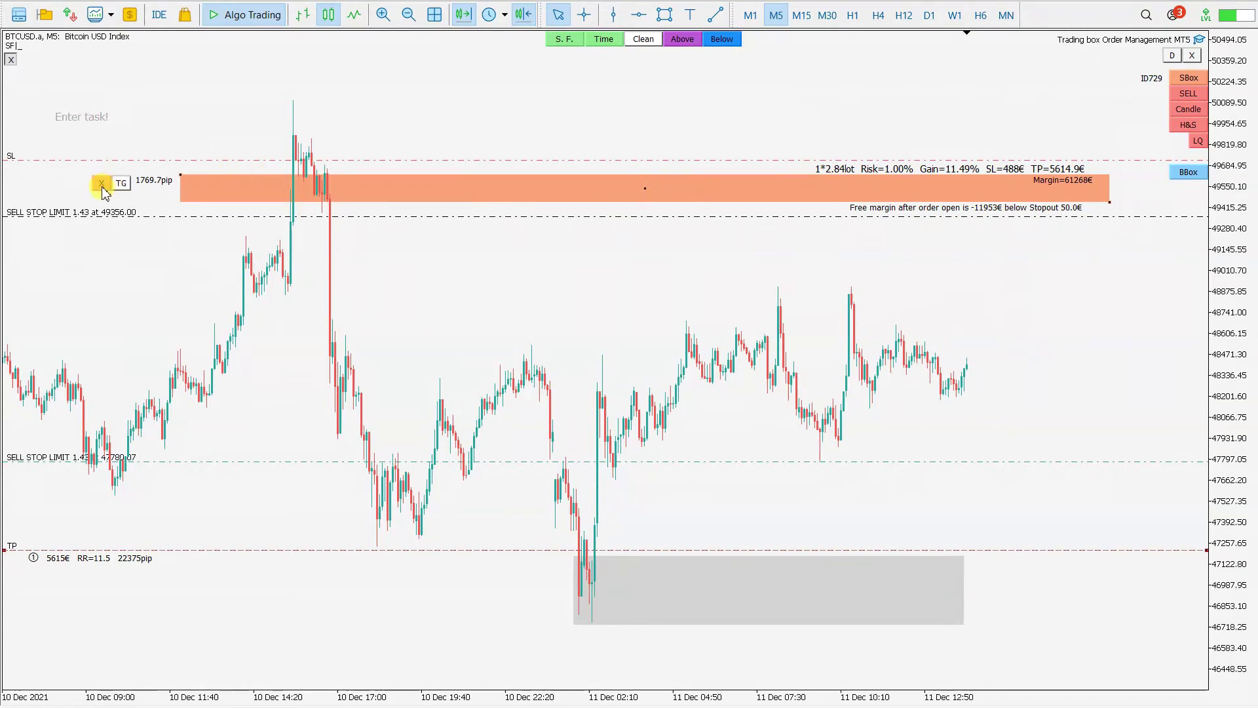
Delete pending sell stop limit order ID729, dismiss the alert, and remove the sell box
left_click(103, 190)
left_click(190, 154)
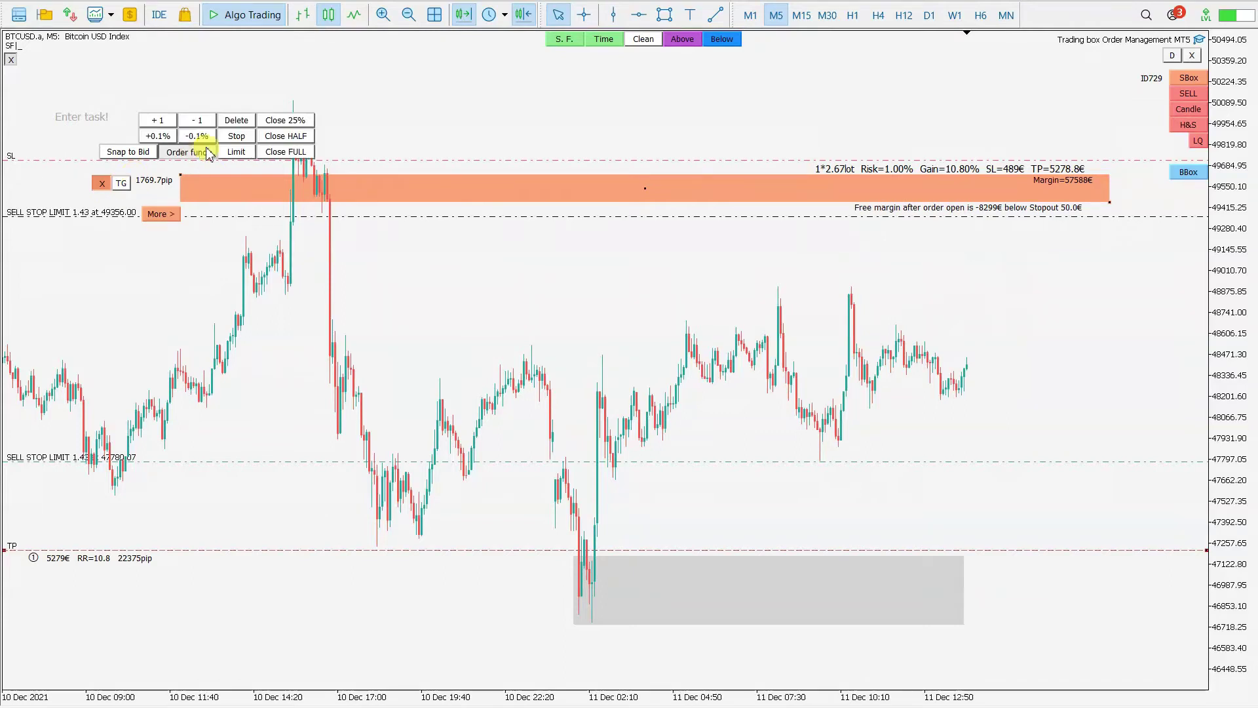
left_click(236, 121)
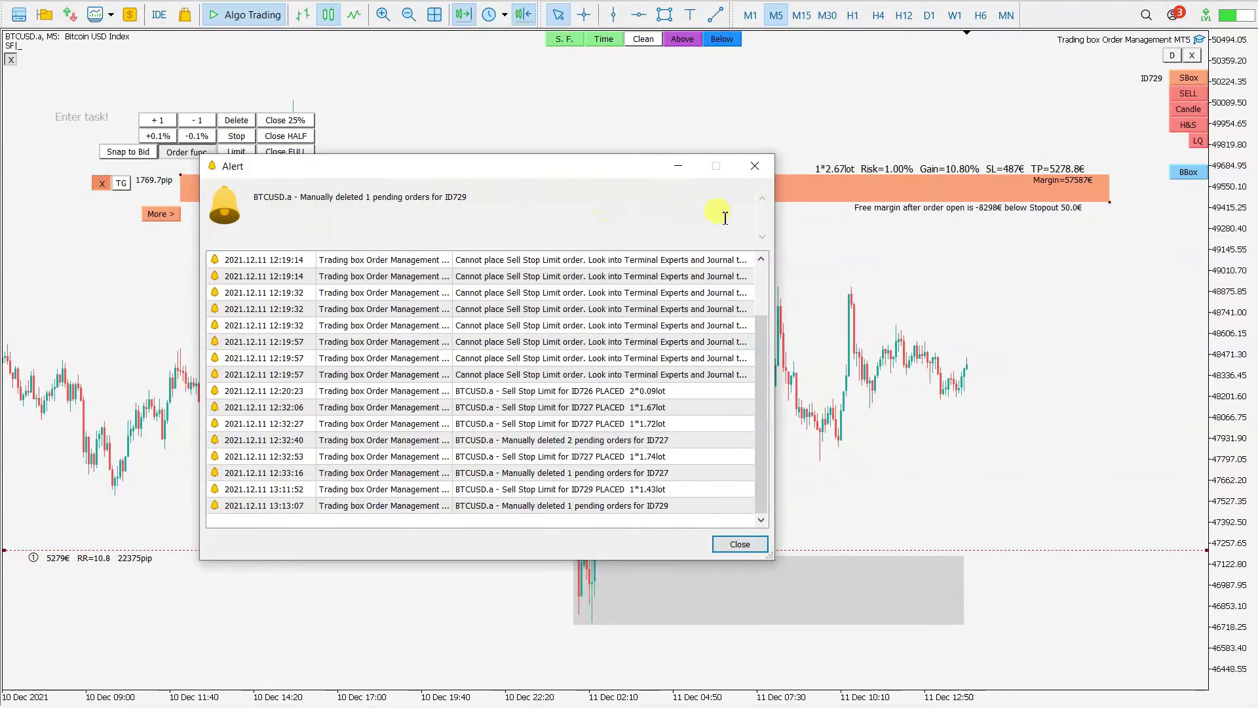
left_click(751, 161)
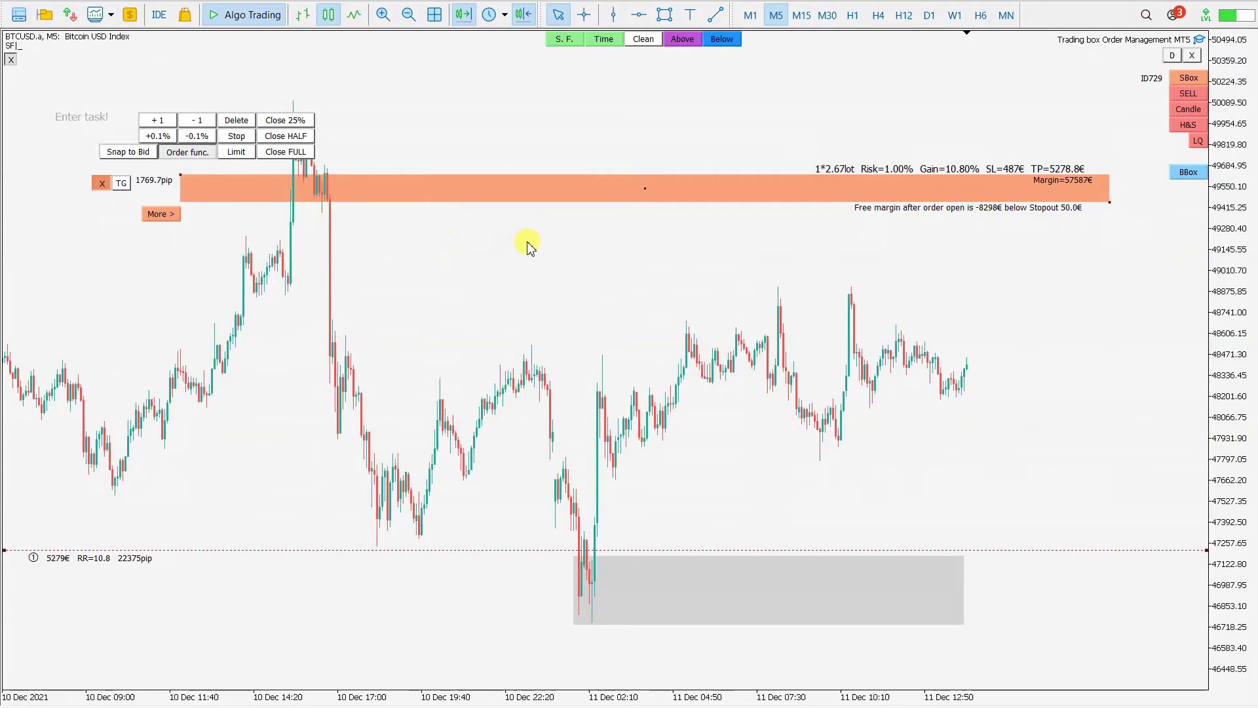
left_click(1106, 205)
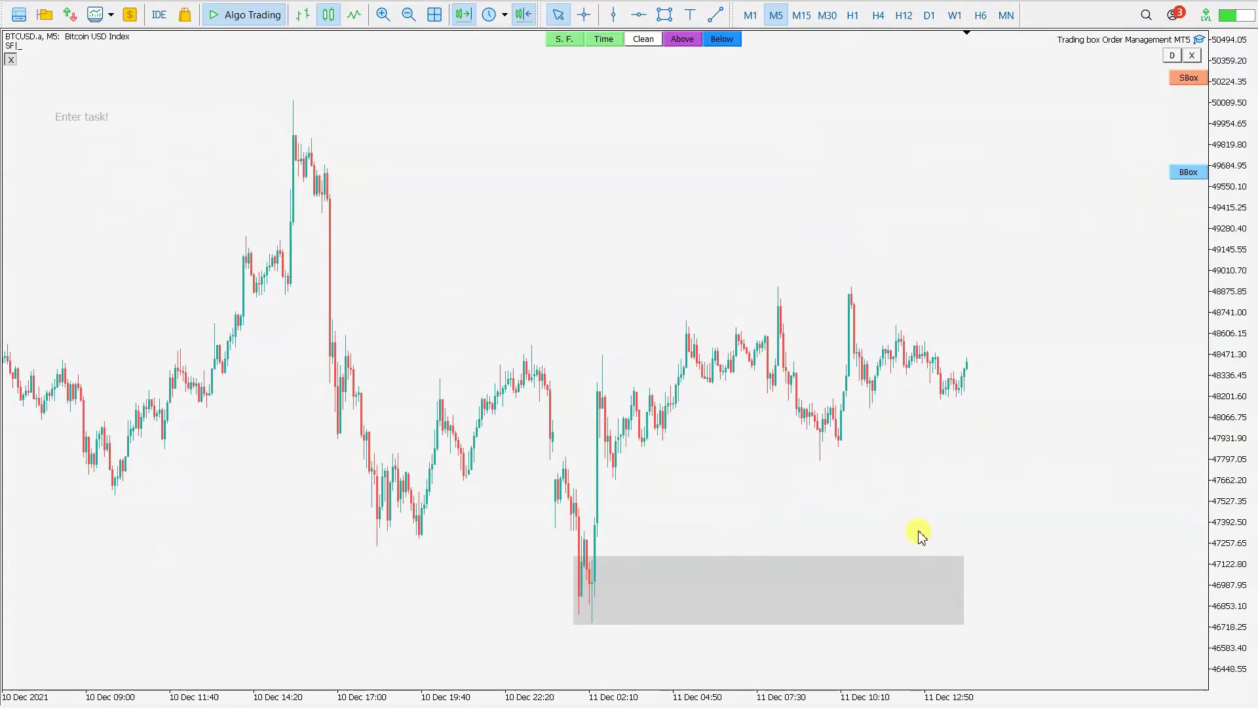
Convert the grey zone into a buy box and fix its take-profit level
left_click(961, 560)
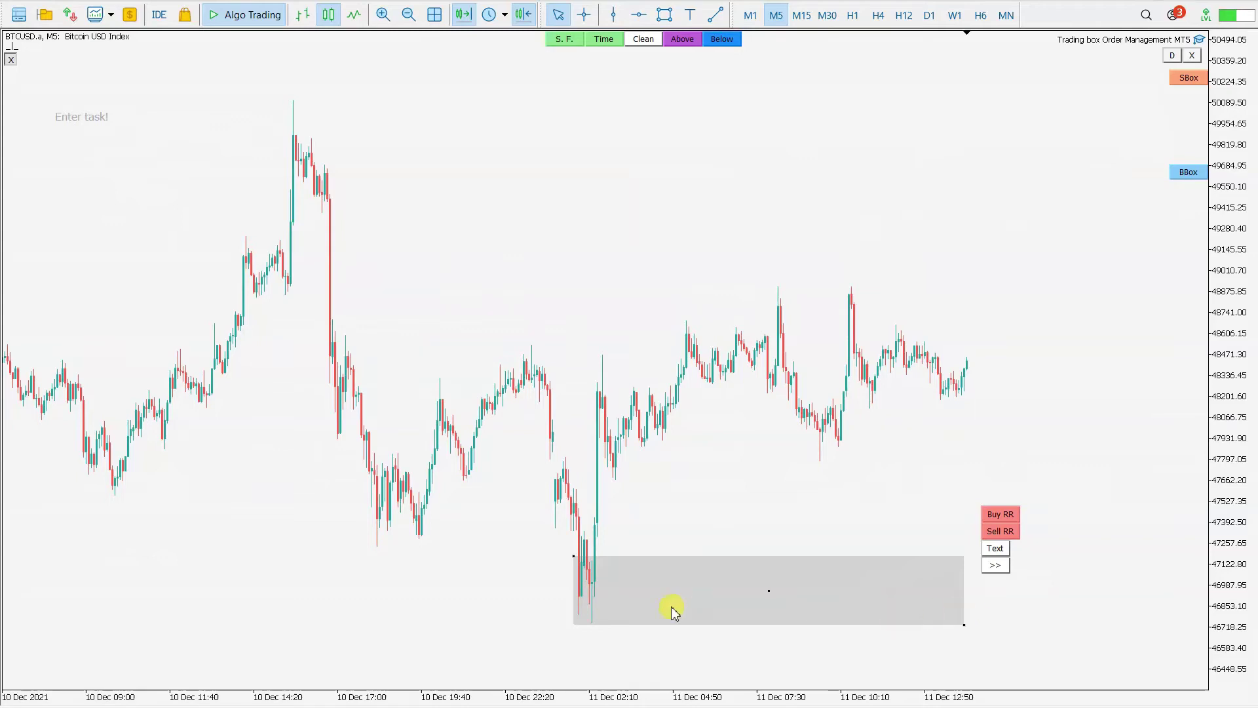
left_click(1189, 172)
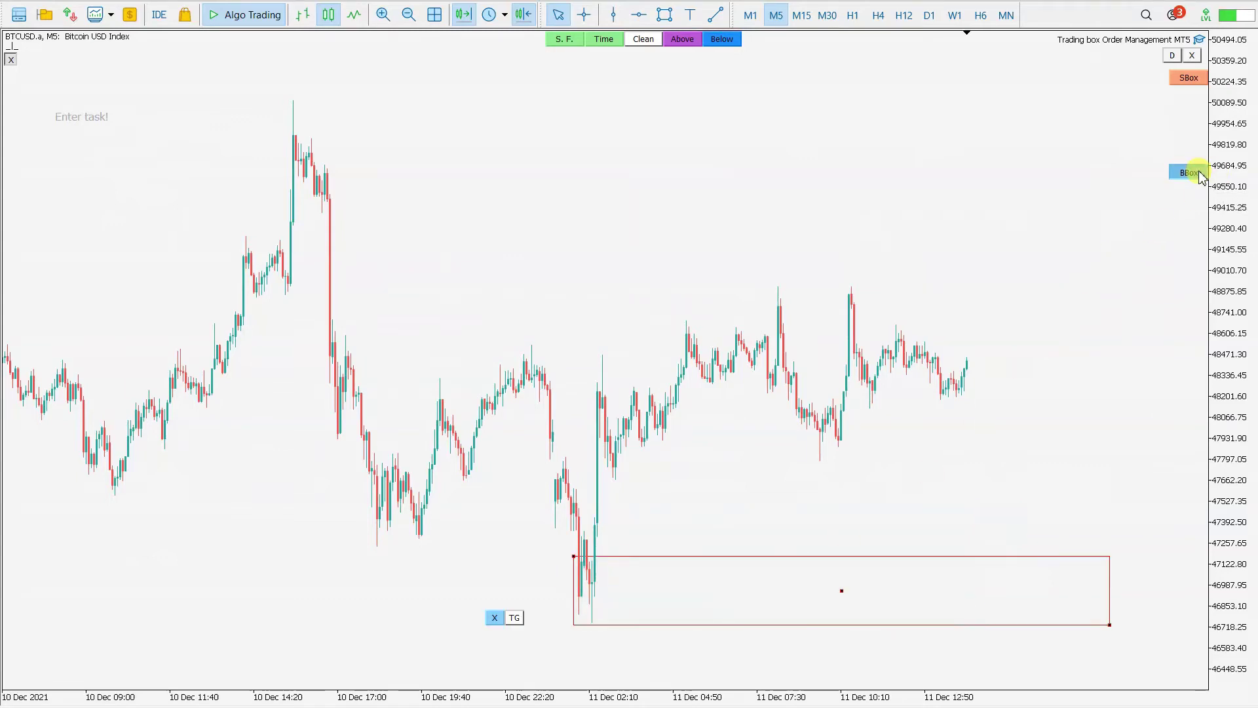
left_click(802, 216)
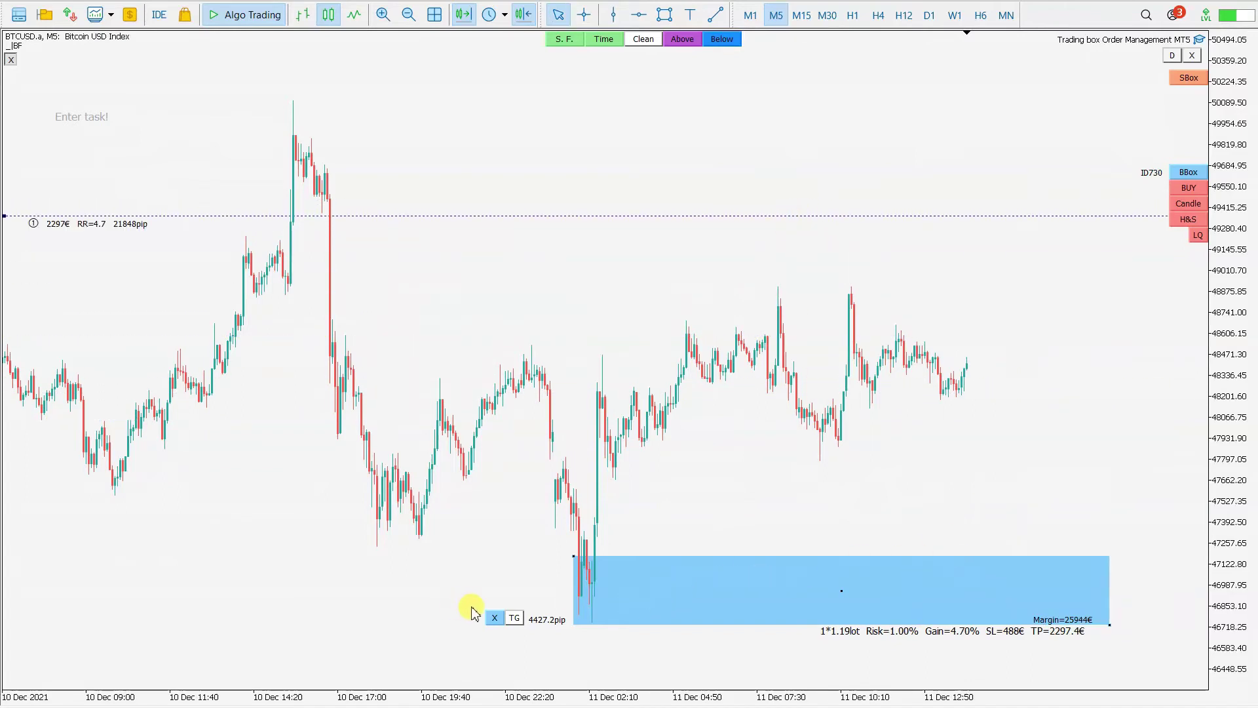
Arm the buy trigger at about 48,900 and place a buy stop limit order (1.17 lot, RR 4.7)
mouse_move(493, 616)
left_click(558, 549)
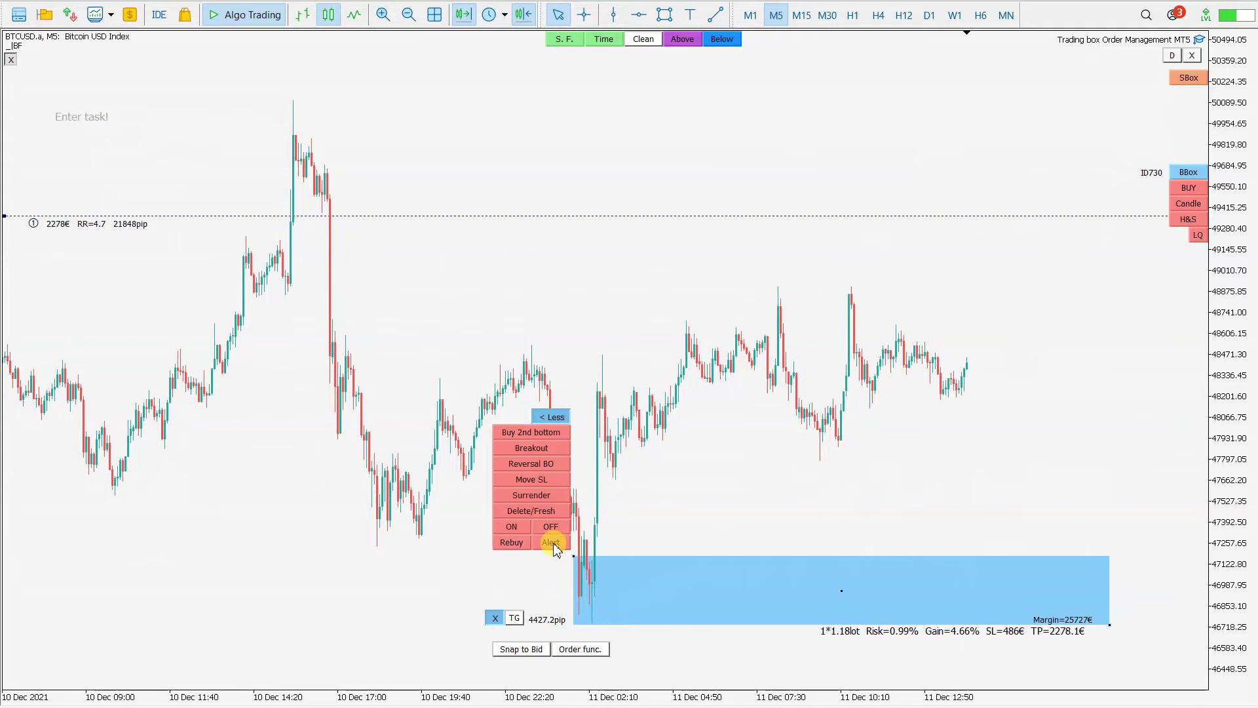
left_click(511, 528)
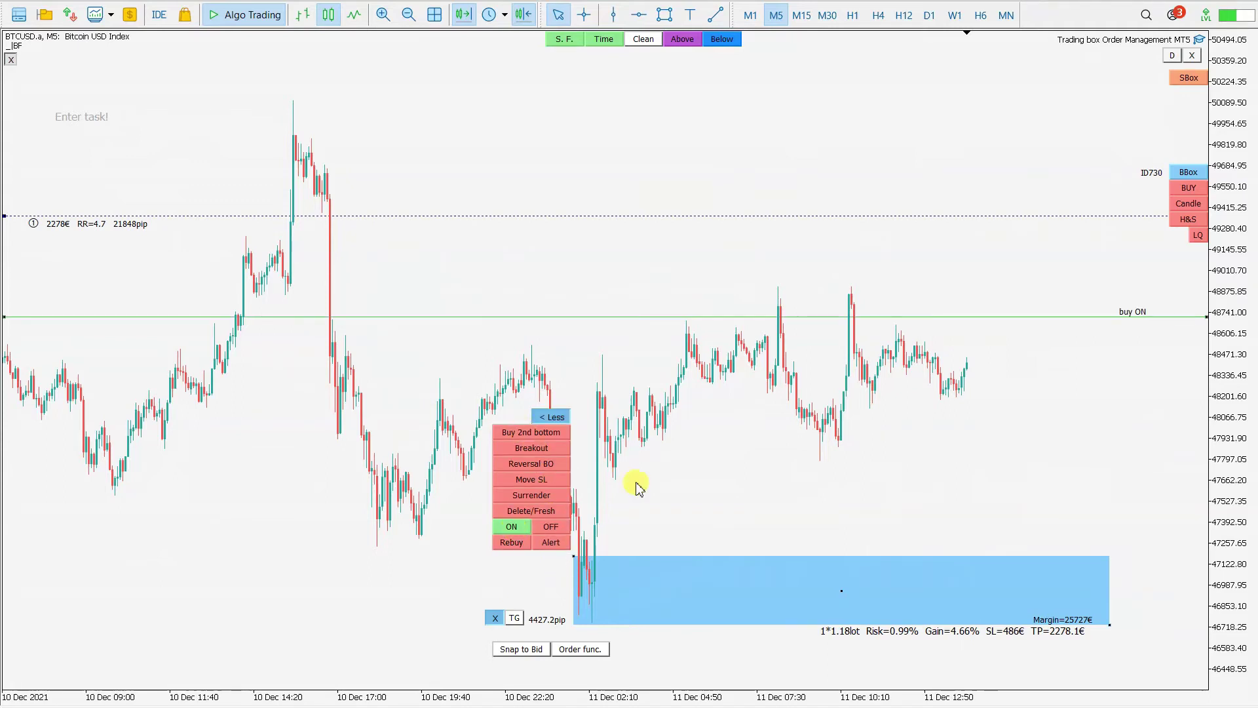
left_click_drag(944, 318, 943, 285)
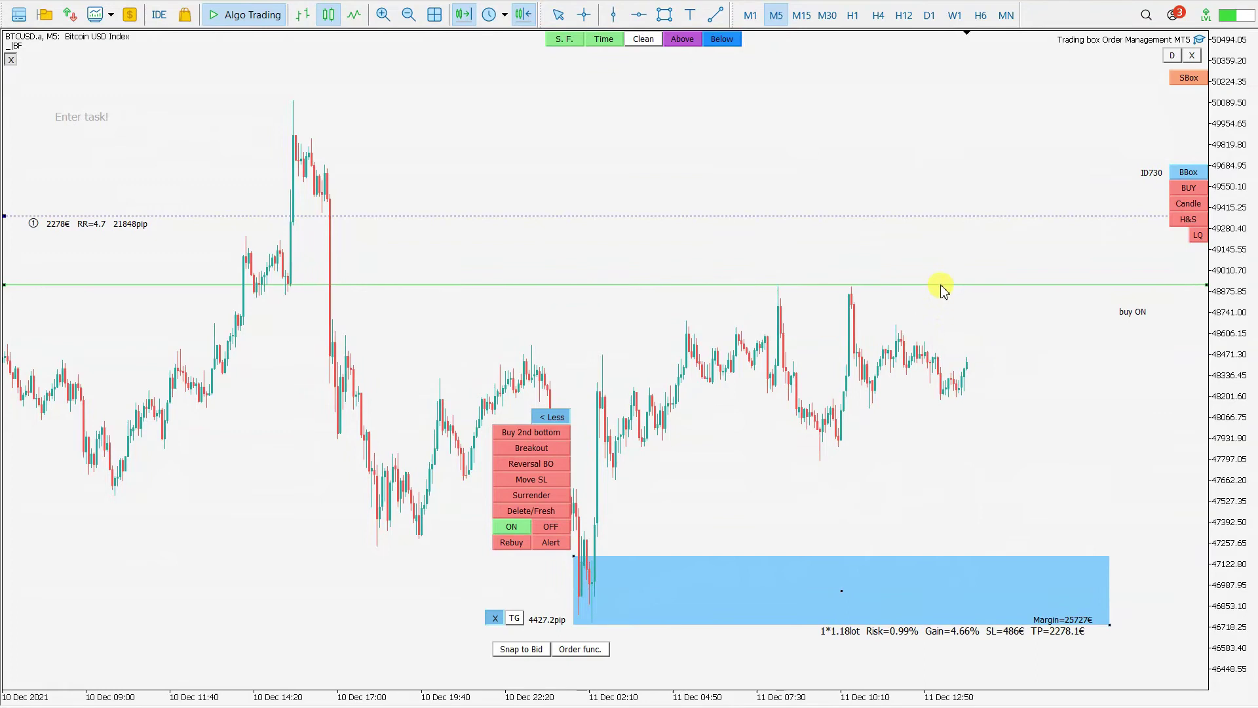
left_click(602, 646)
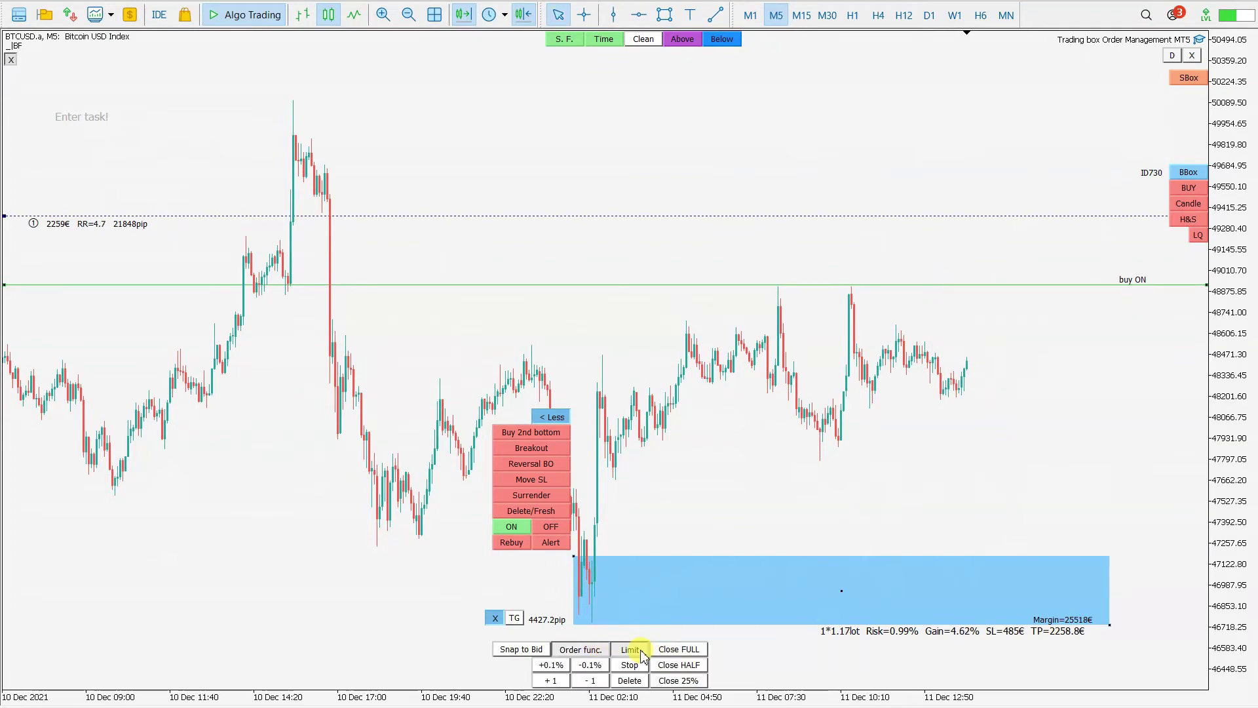
left_click(641, 652)
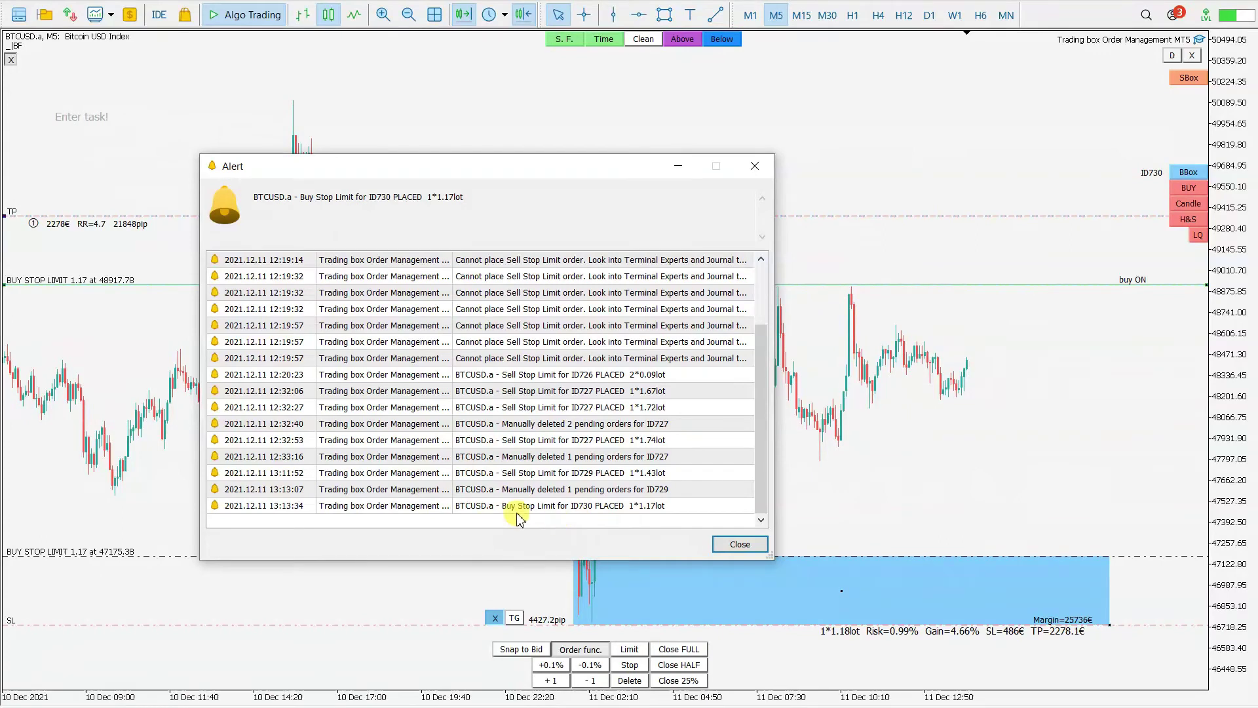
Remove the buy box and delete the 1.17-lot buy stop limit orders with their TP and SL lines
left_click(740, 543)
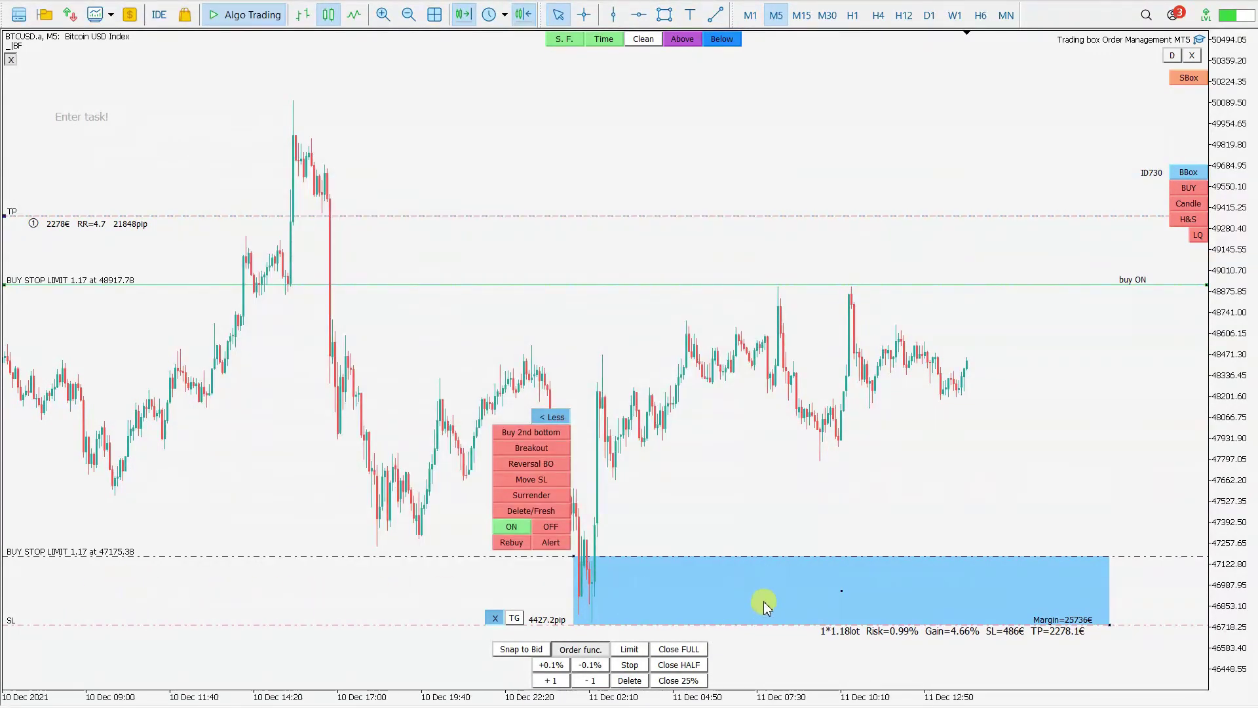
left_click(796, 604)
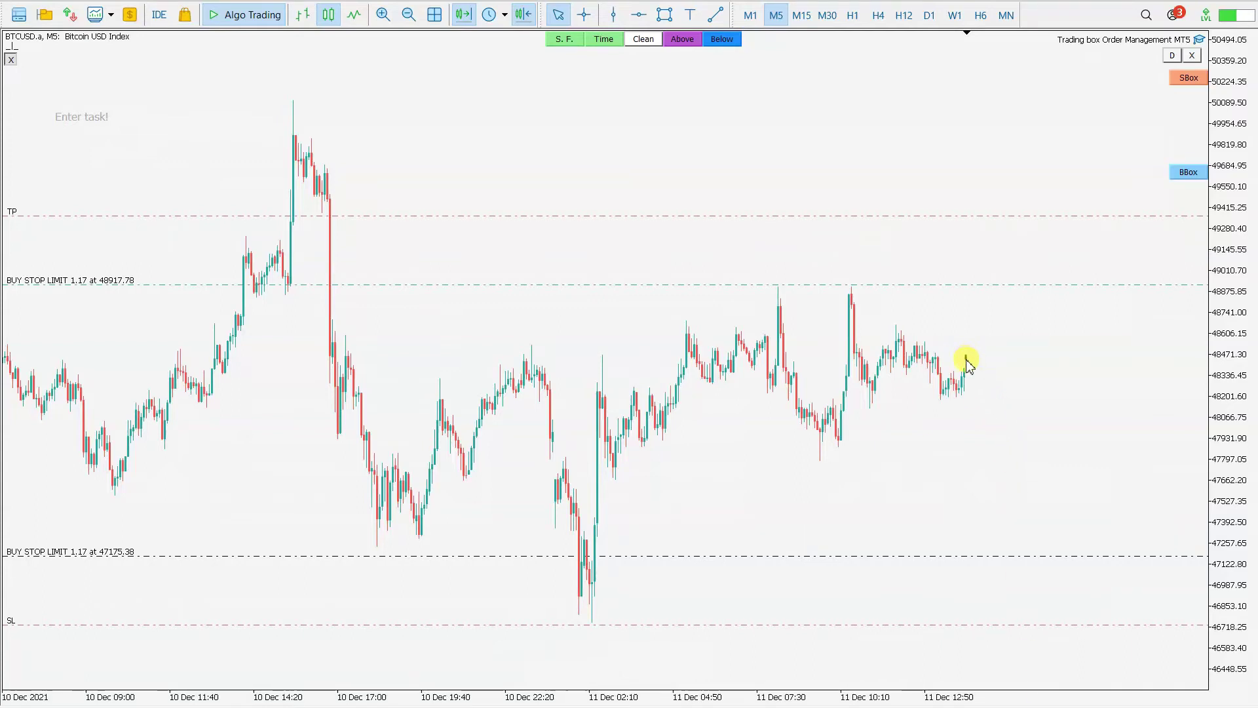
mouse_move(967, 355)
left_mouse_down()
mouse_move(987, 296)
mouse_move(1011, 351)
mouse_move(1022, 558)
left_mouse_up()
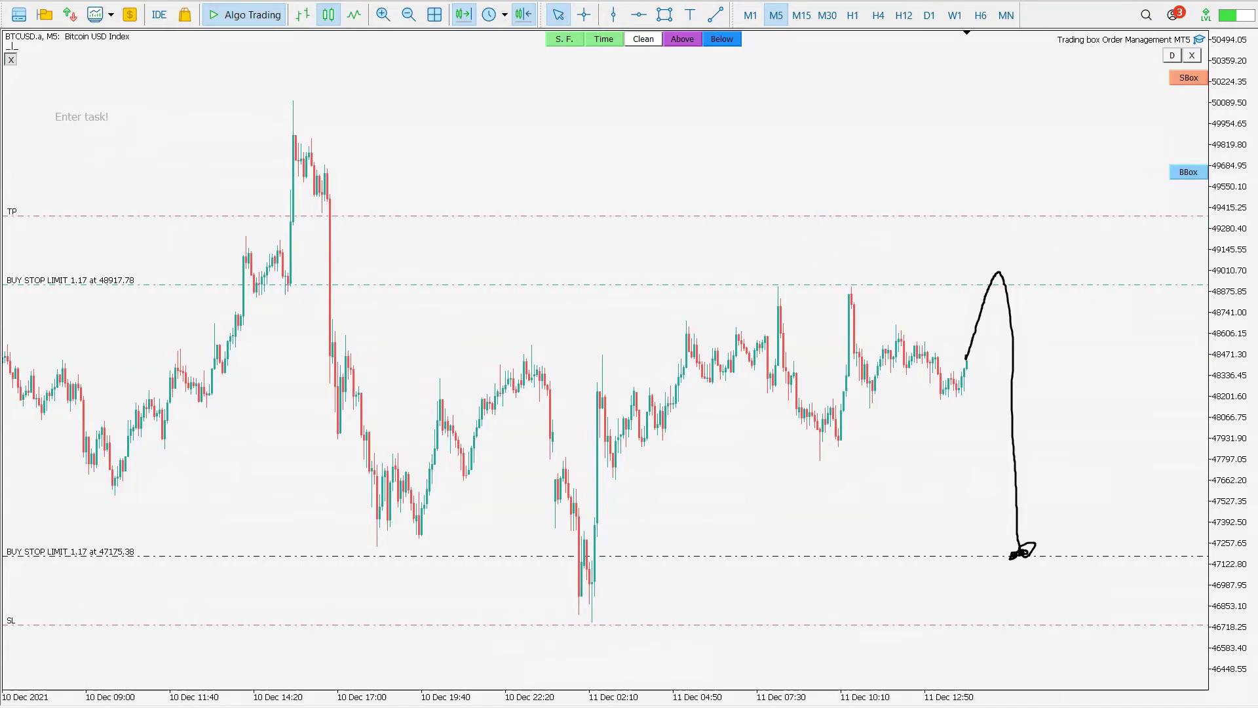
right_click(735, 285)
left_click(782, 315)
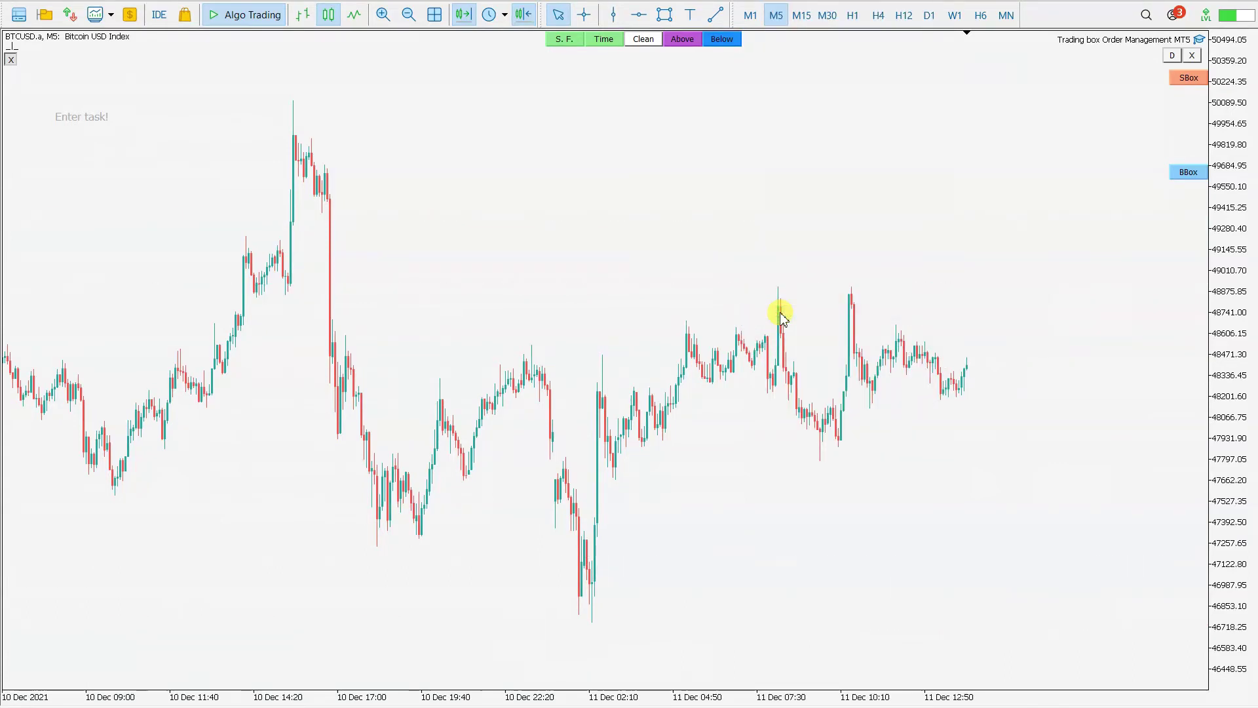
Create a new sell box over the earlier highs, about 49,400–49,750
left_click(1193, 80)
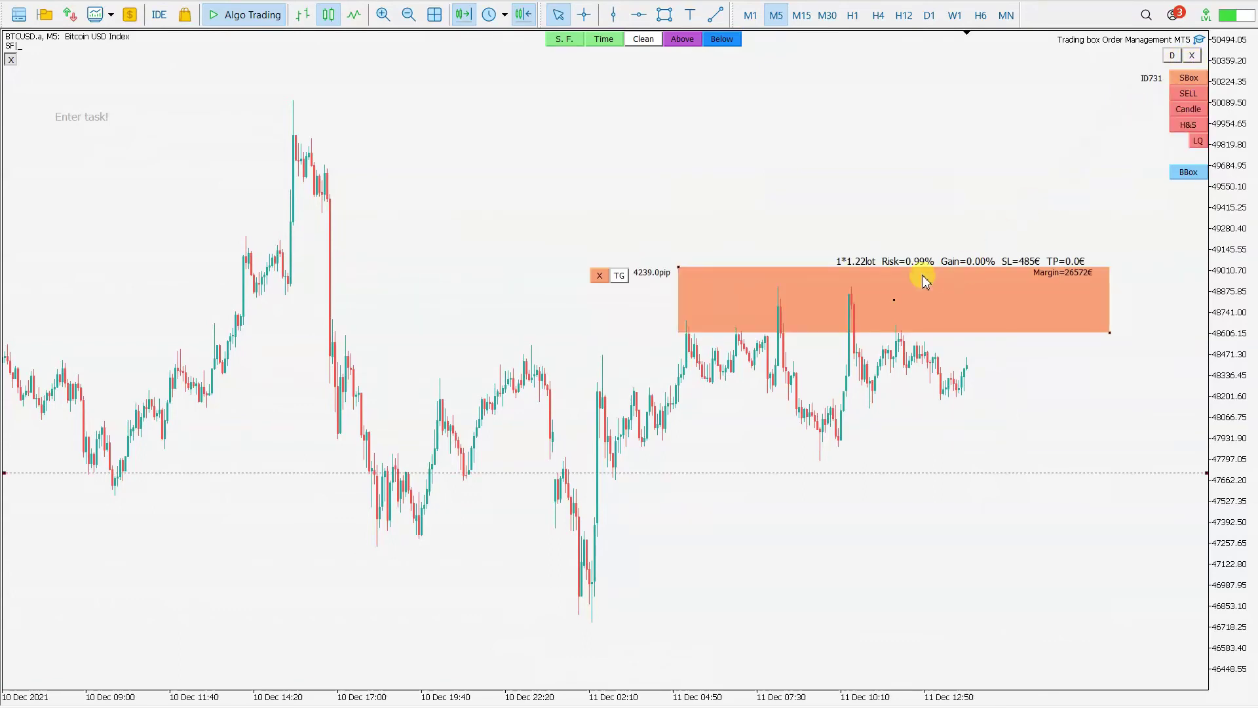
left_click_drag(897, 303, 447, 190)
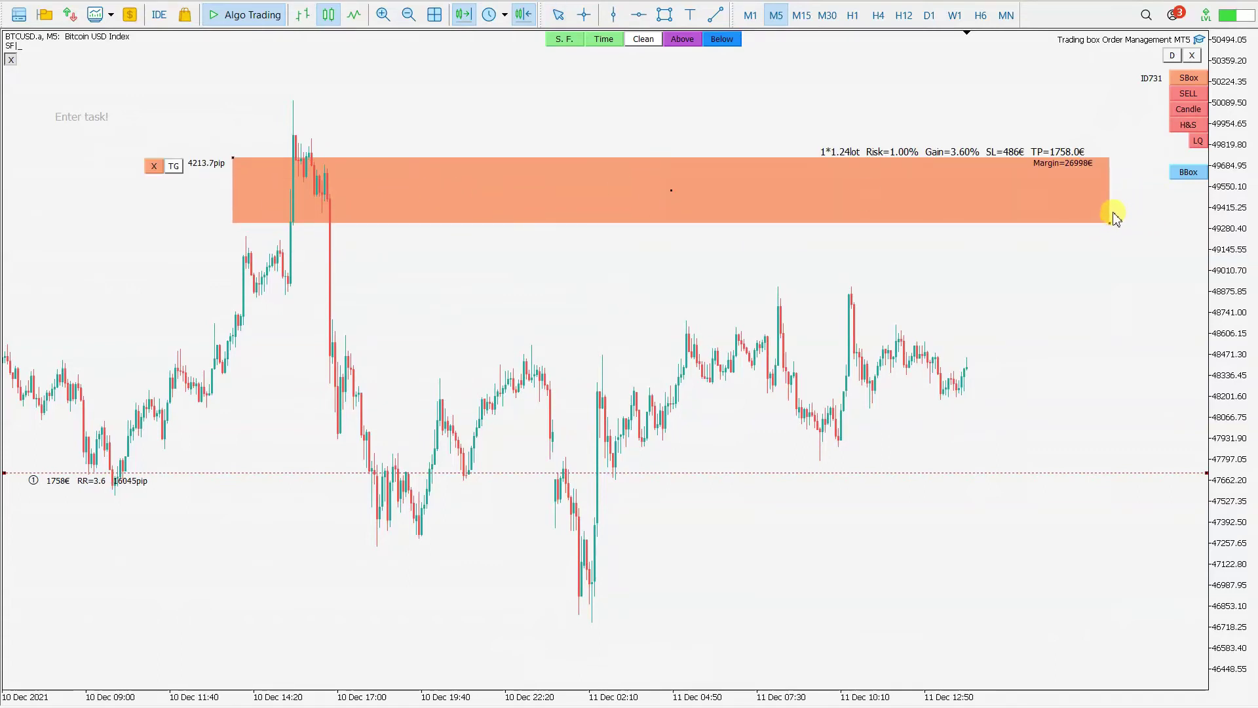
left_click_drag(1112, 228, 1110, 215)
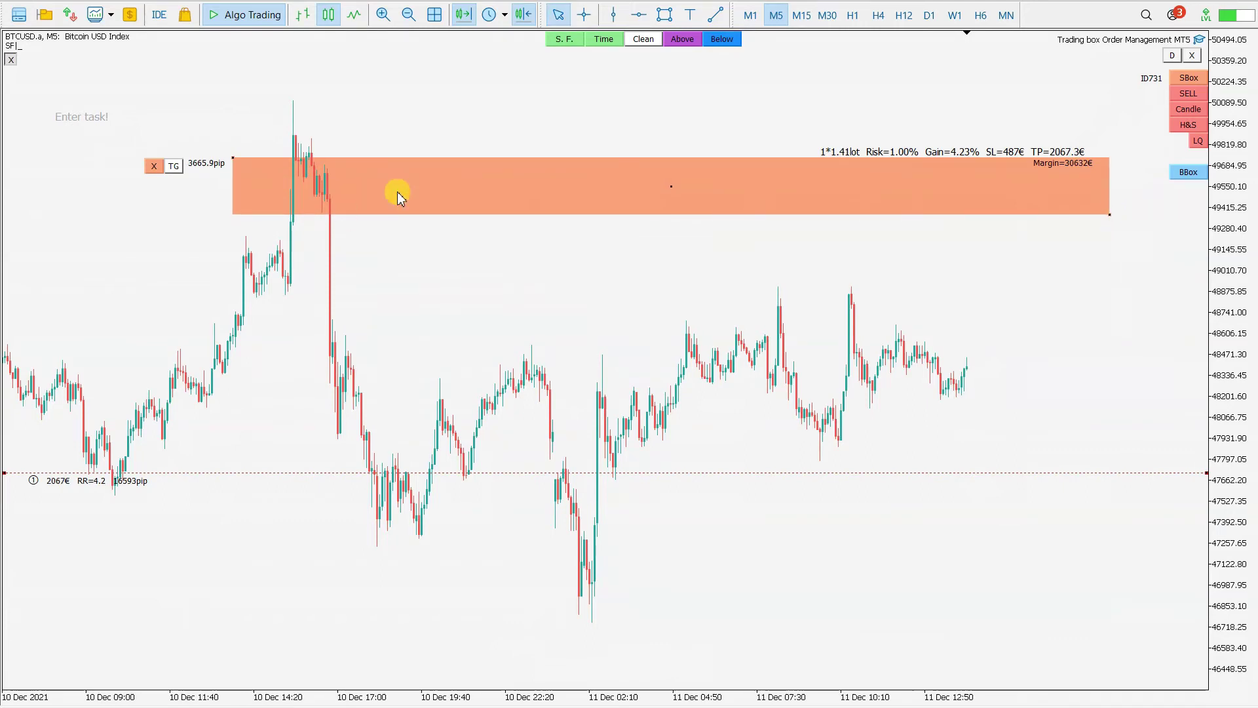
Arm the sell trigger at about 47,800 and lower the take-profit to about 47,200
mouse_move(155, 169)
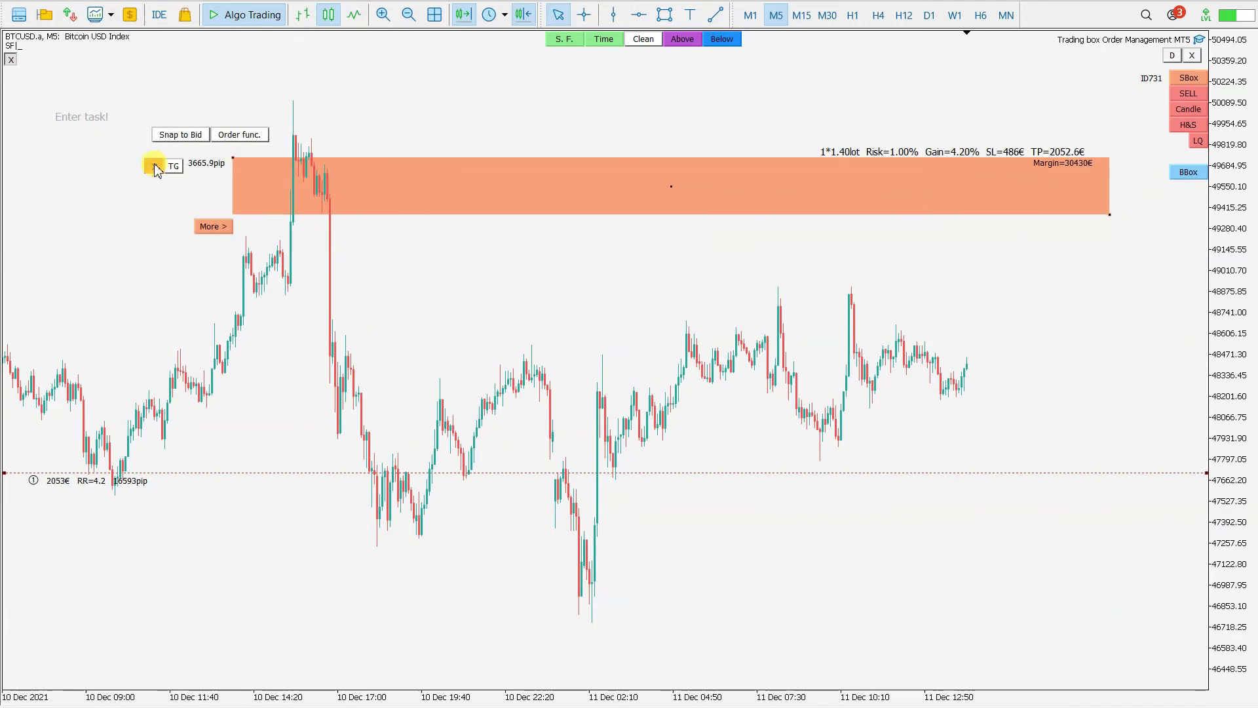
left_click(200, 226)
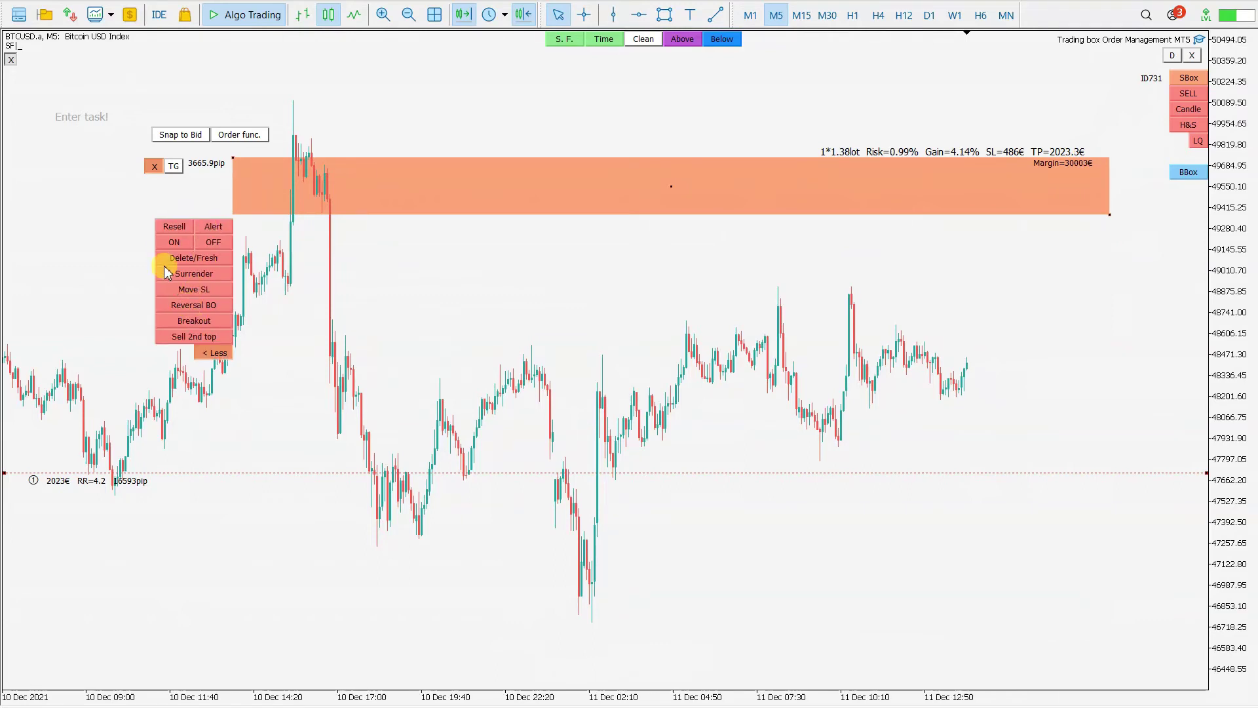
left_click(173, 242)
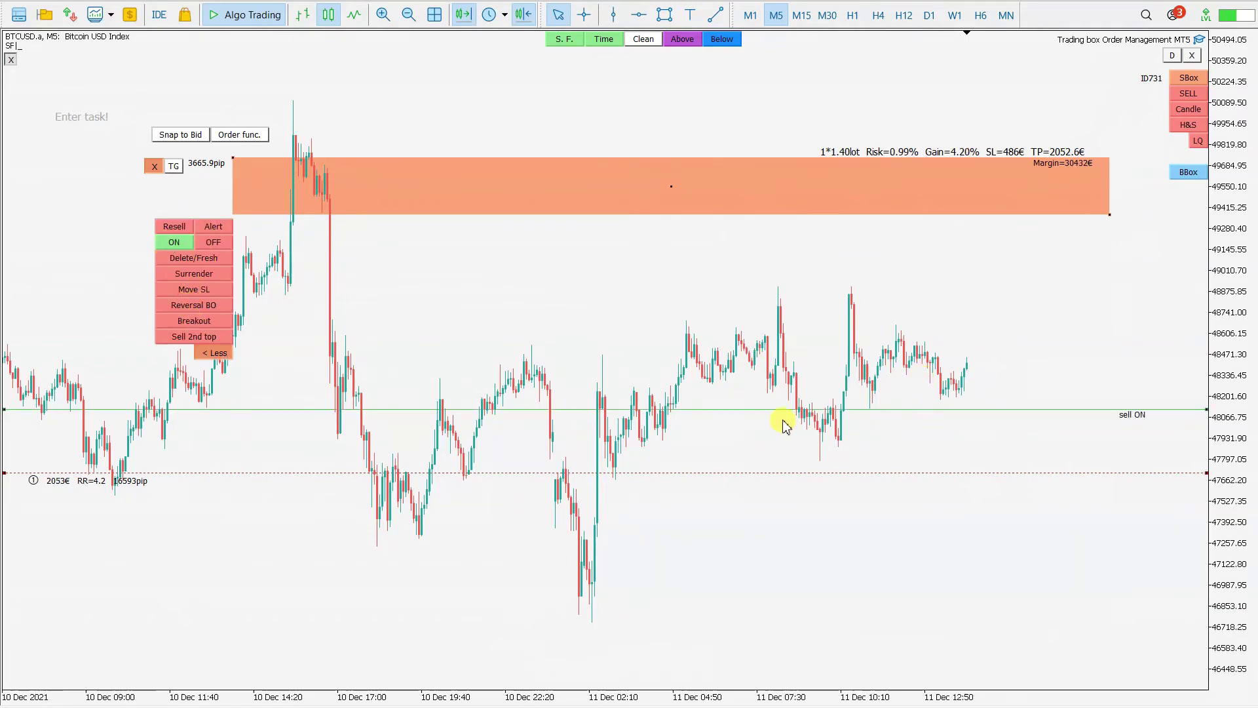
left_click_drag(558, 472, 622, 552)
left_click_drag(702, 411, 719, 466)
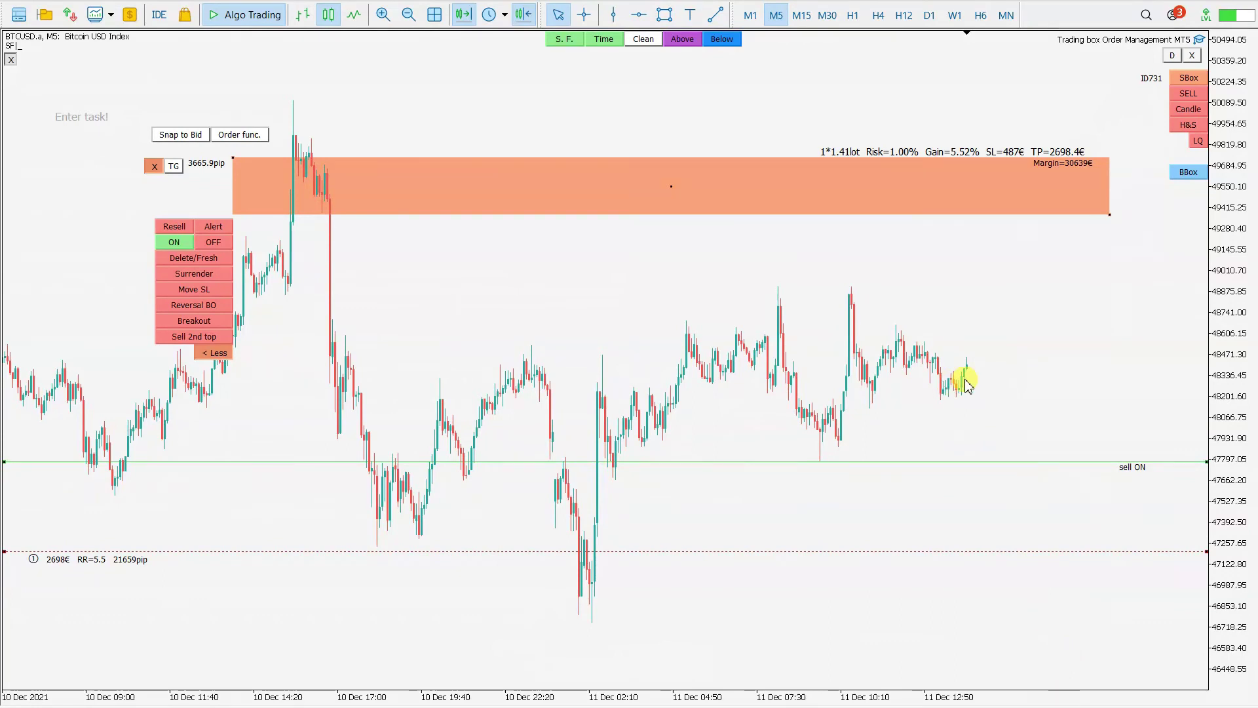
Sketch expected price moves, then raise the sell trigger to current price, enabling the 1.41-lot box
mouse_move(966, 363)
left_mouse_down()
mouse_move(1002, 464)
mouse_move(1020, 472)
mouse_move(1066, 283)
mouse_move(1173, 107)
left_mouse_up()
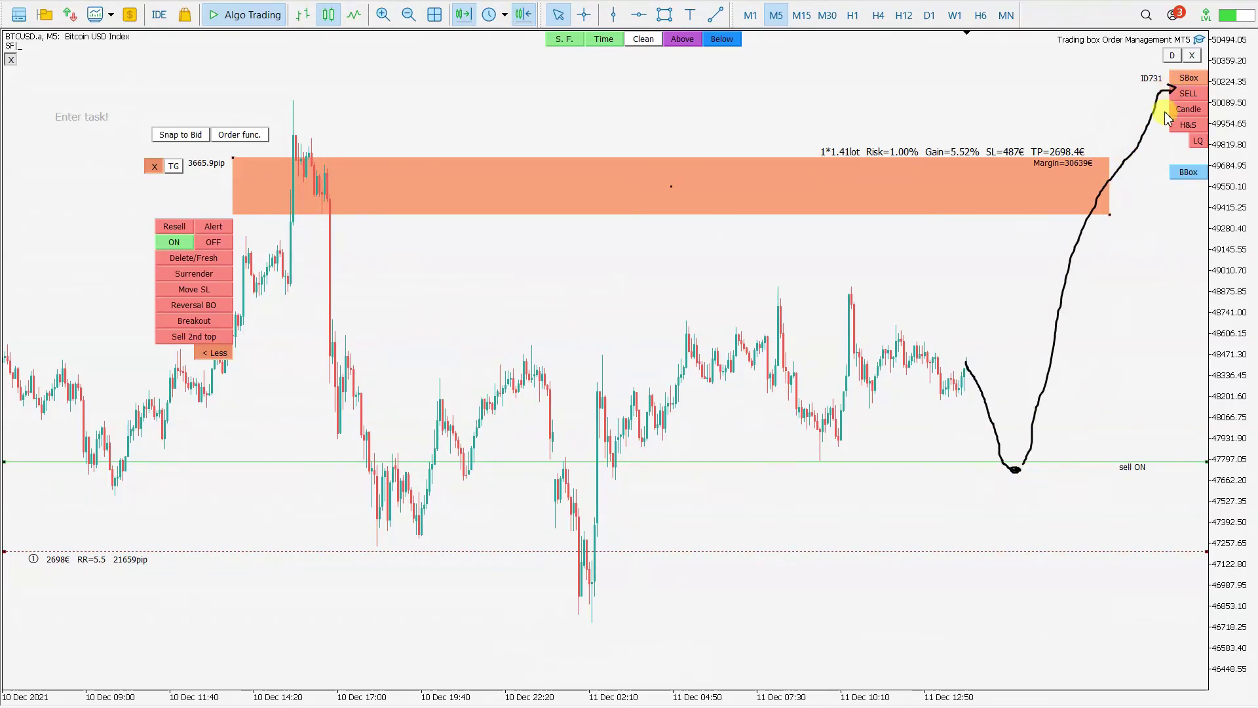
mouse_move(797, 159)
left_mouse_down()
mouse_move(990, 171)
mouse_move(800, 157)
left_mouse_up()
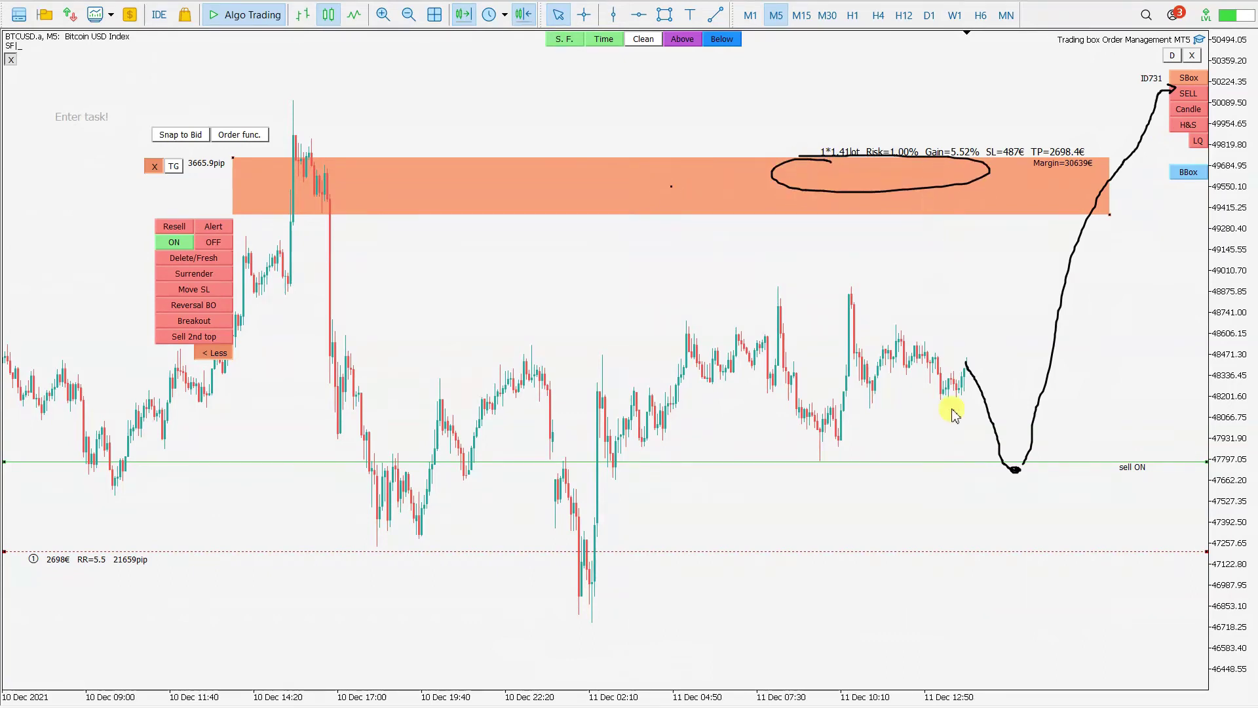
key("Escape")
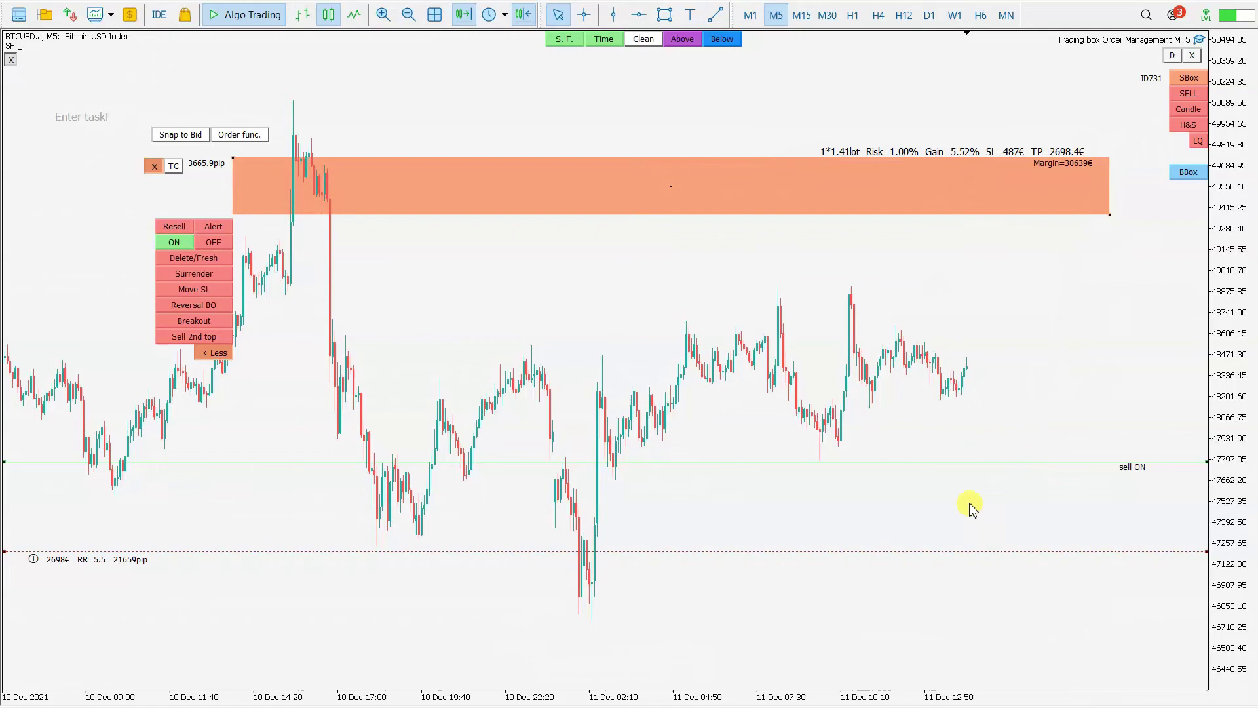
mouse_move(969, 363)
left_mouse_down()
mouse_move(1035, 479)
mouse_move(1061, 265)
mouse_move(1082, 220)
left_mouse_up()
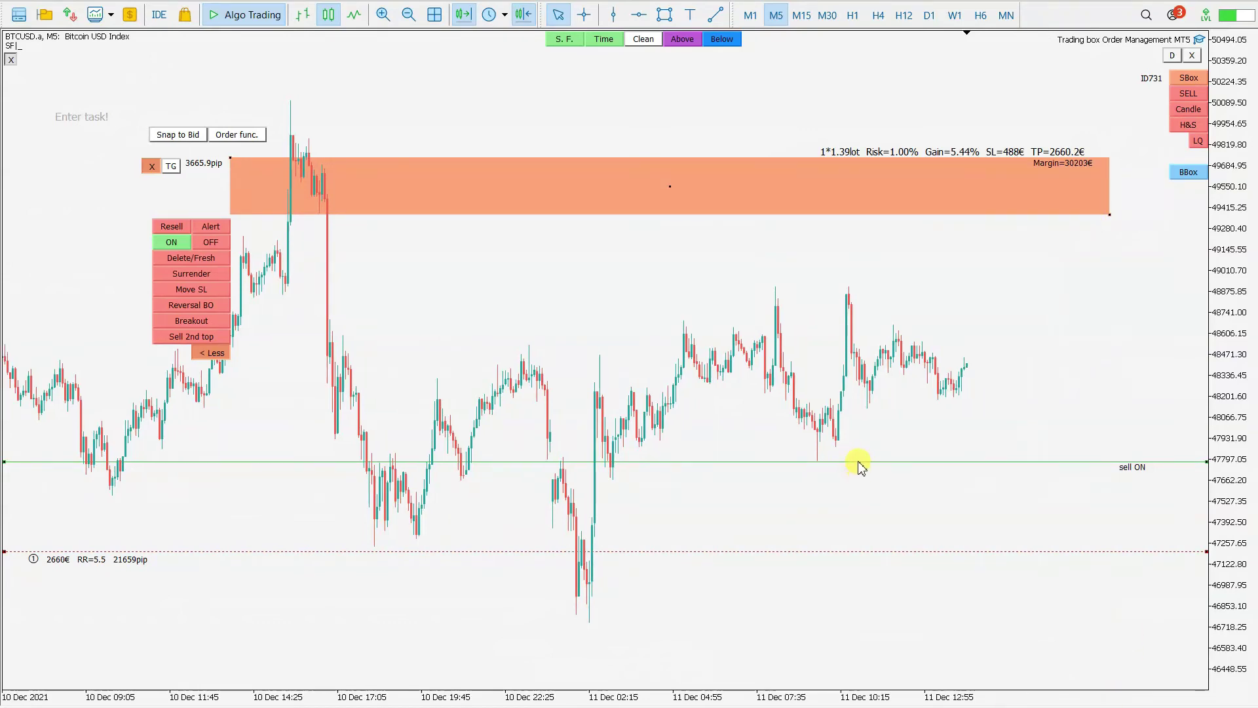
left_click_drag(855, 463, 860, 354)
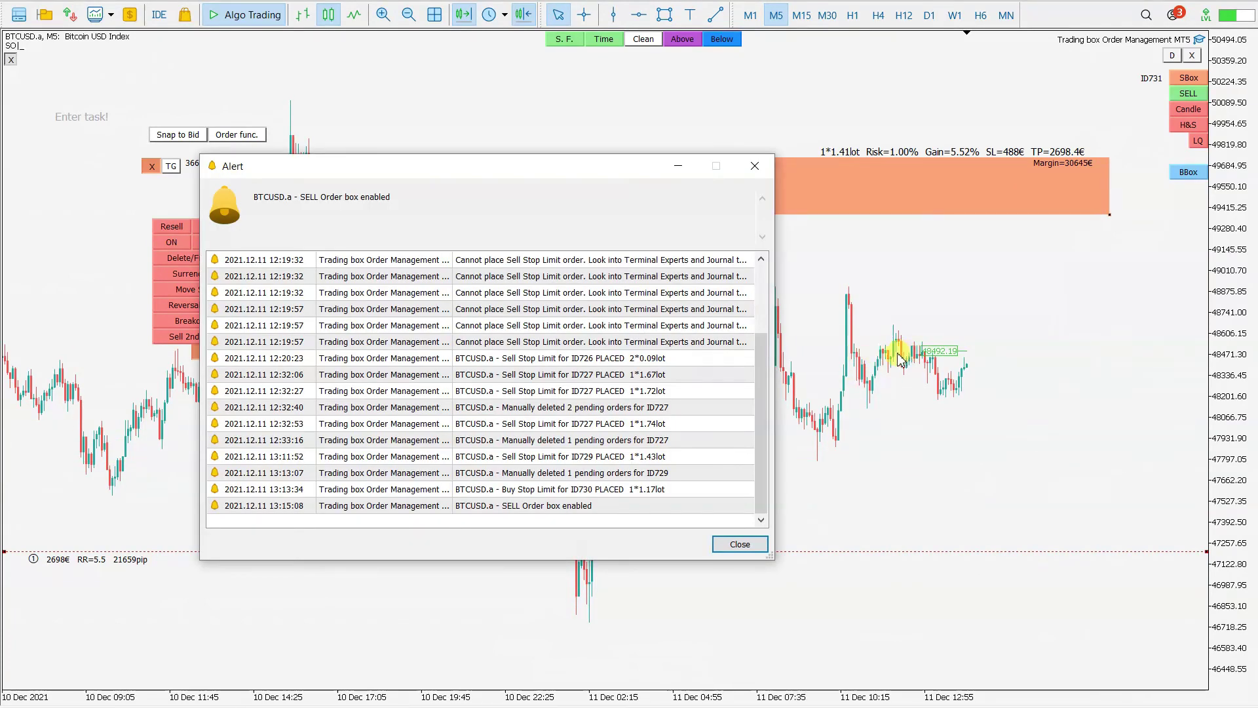
Drop the sell box onto current price to open a 1.39-lot sell position, dismissing the alerts
left_click(741, 544)
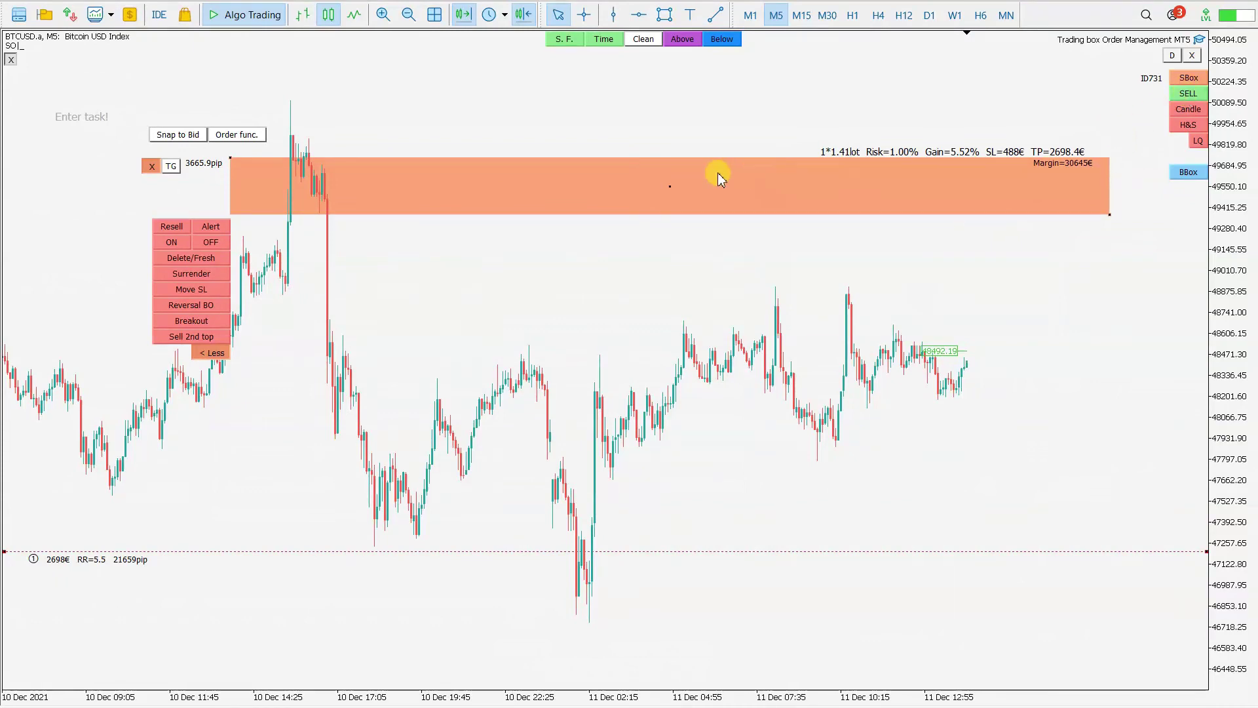
left_click_drag(669, 185, 707, 340)
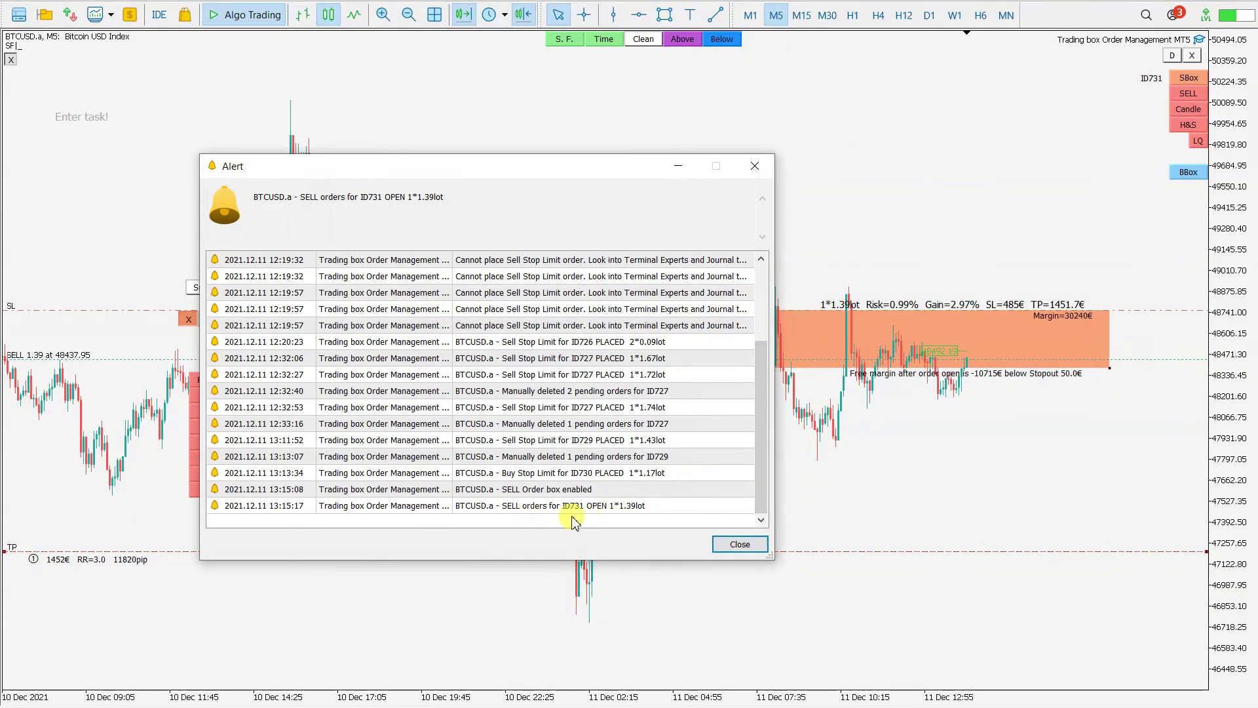
left_click(738, 544)
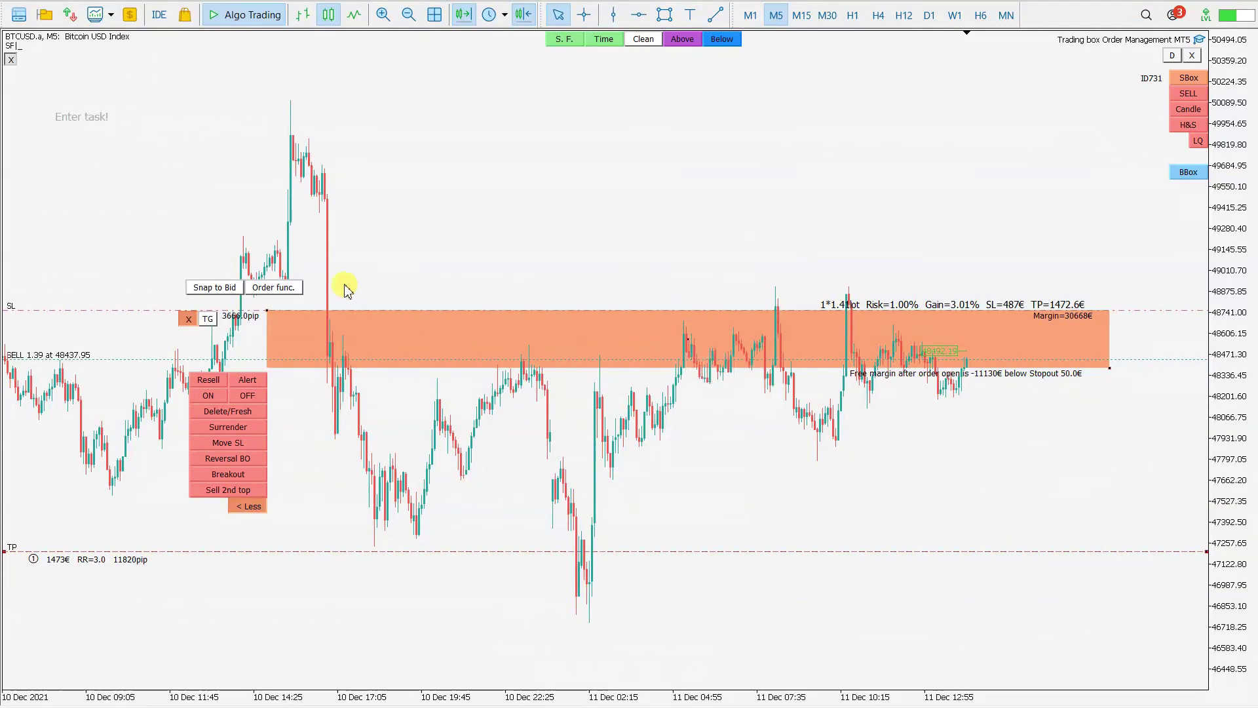
Close the sell position fully from the box panel and dismiss the confirmation alert
left_click(283, 288)
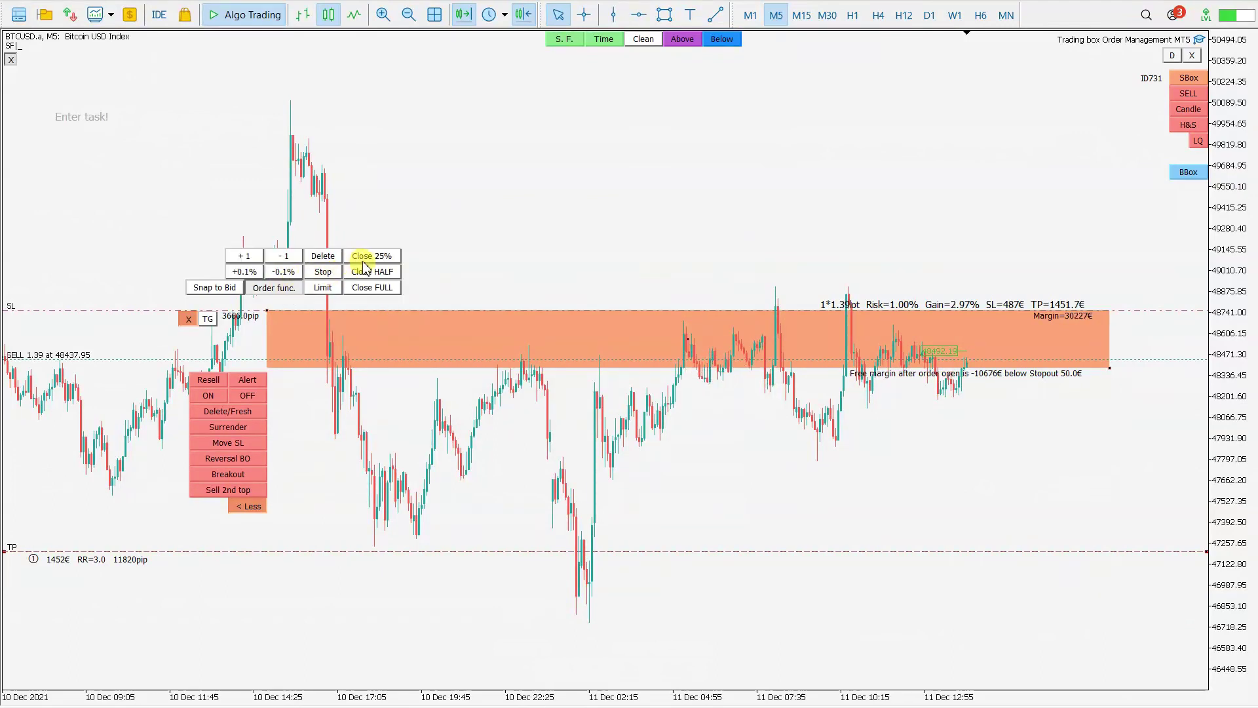
left_click(382, 288)
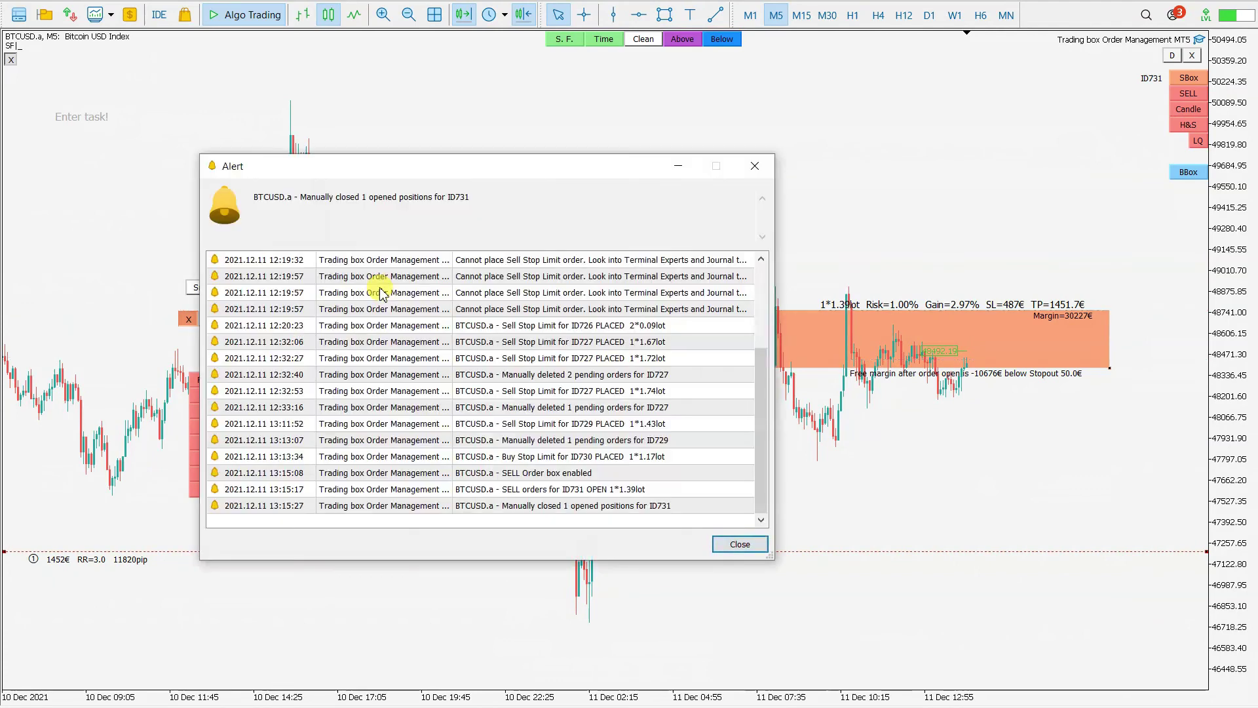
left_click(740, 545)
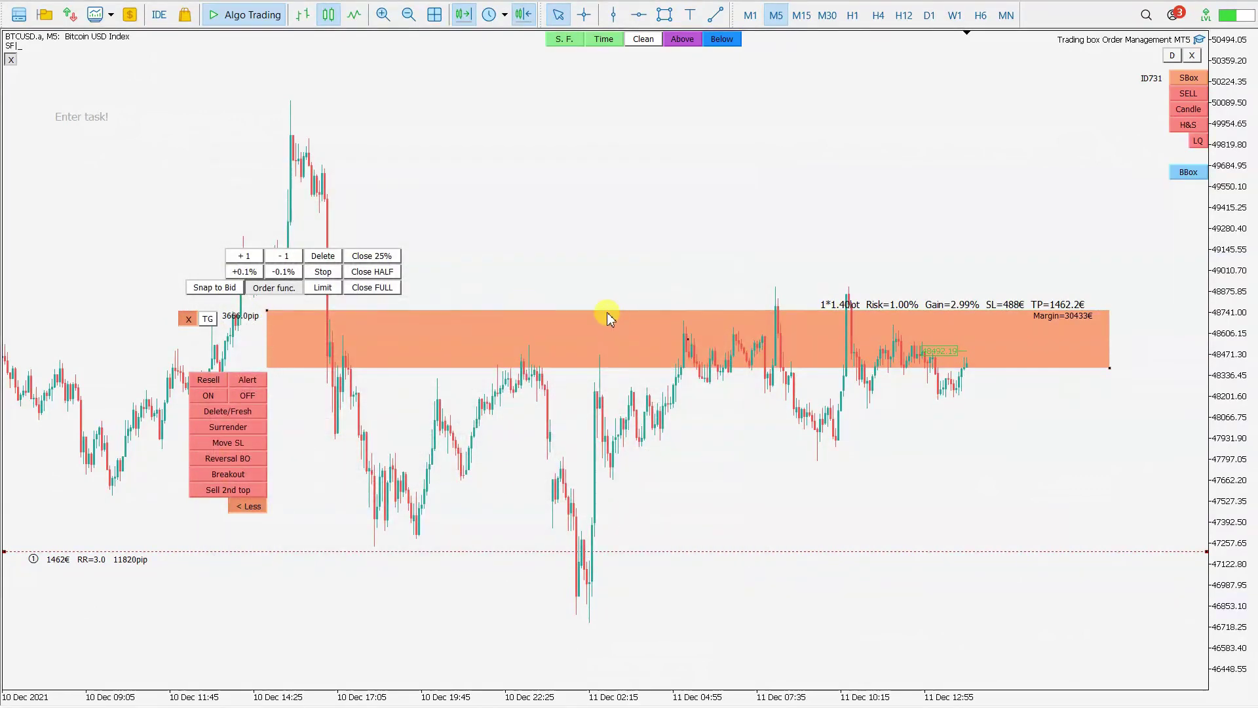
Raise the sell box above price and re-arm its sell trigger near 47,750 (1.38 lot, TP 2486.9€)
left_click_drag(686, 331, 668, 207)
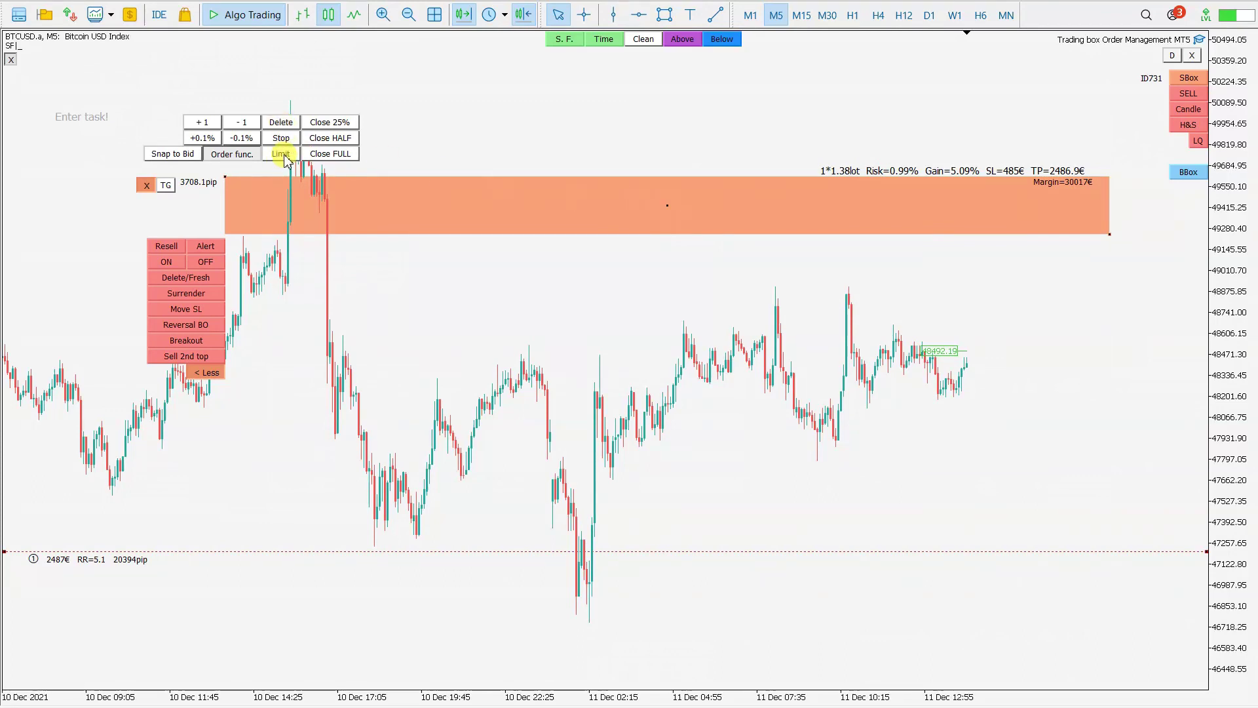
left_click(169, 262)
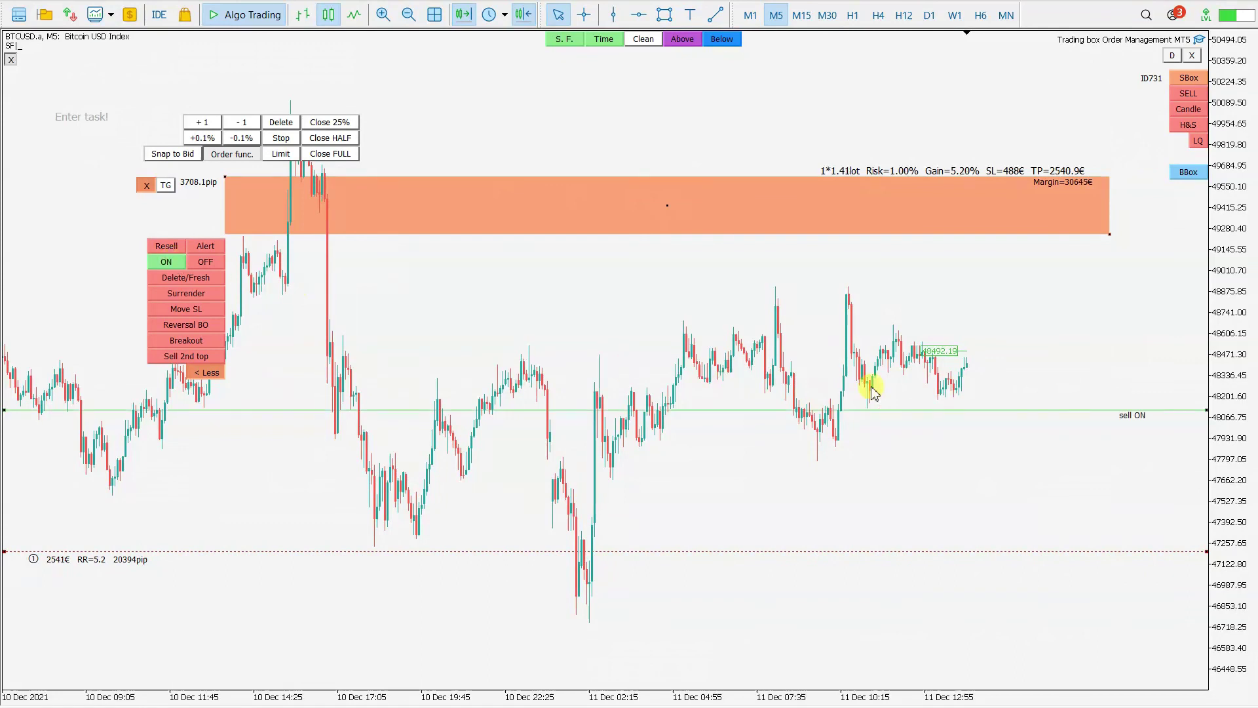
left_click_drag(901, 411, 902, 462)
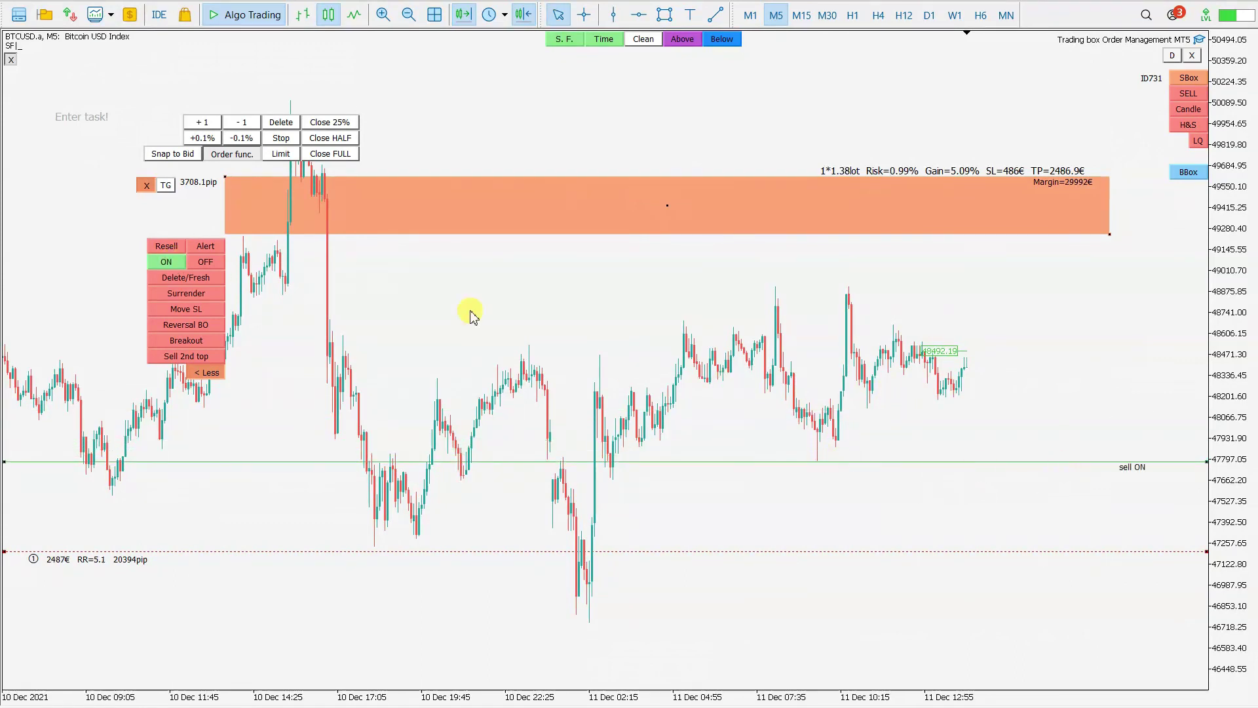